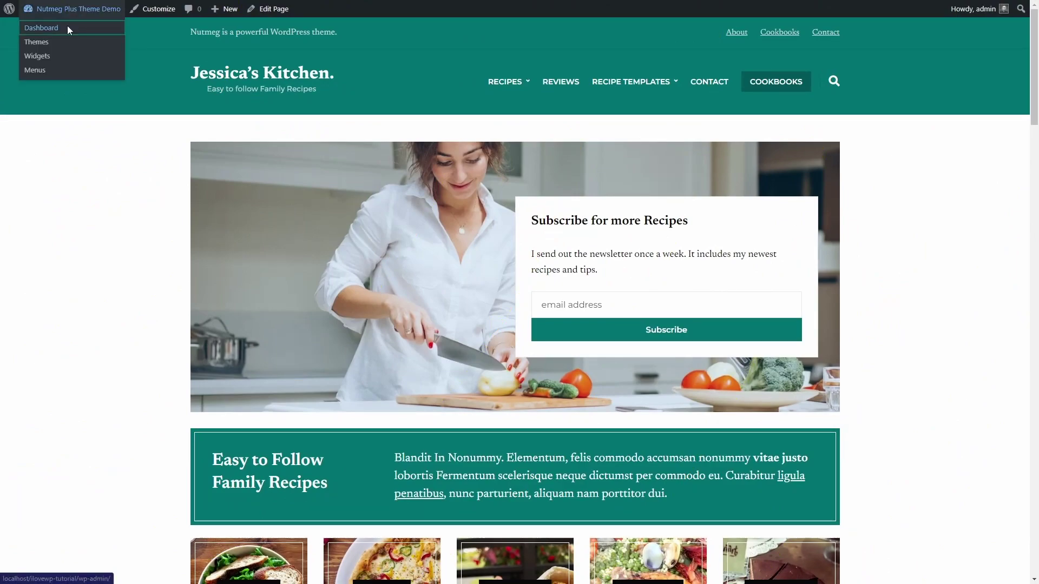
Install the Embed Plus Plugin for YouTube from a 'youtube em' plugin search.
click(41, 27)
mouse_move(87, 197)
click(112, 213)
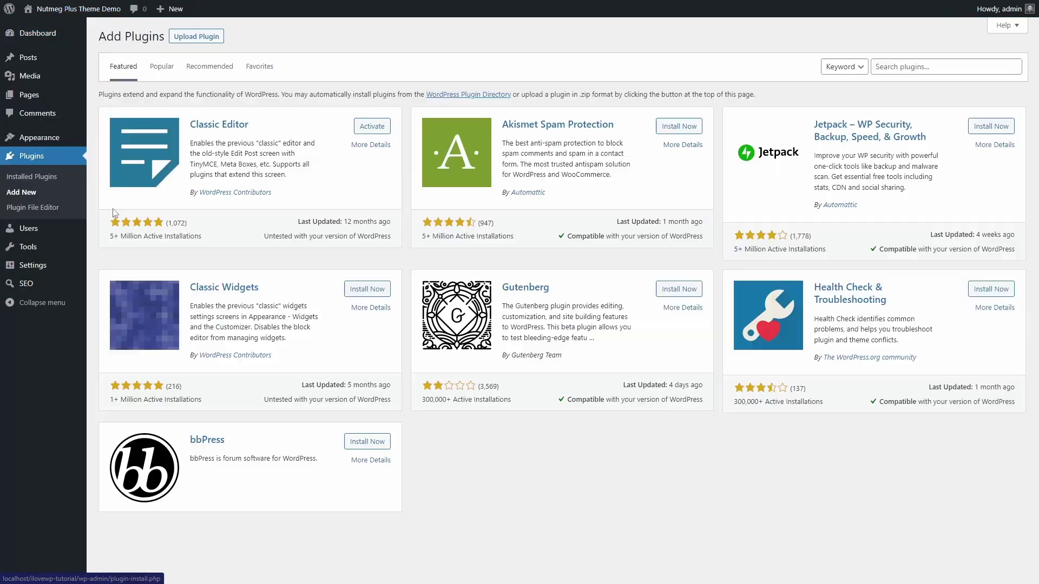
click(892, 67)
text(youtube embed)
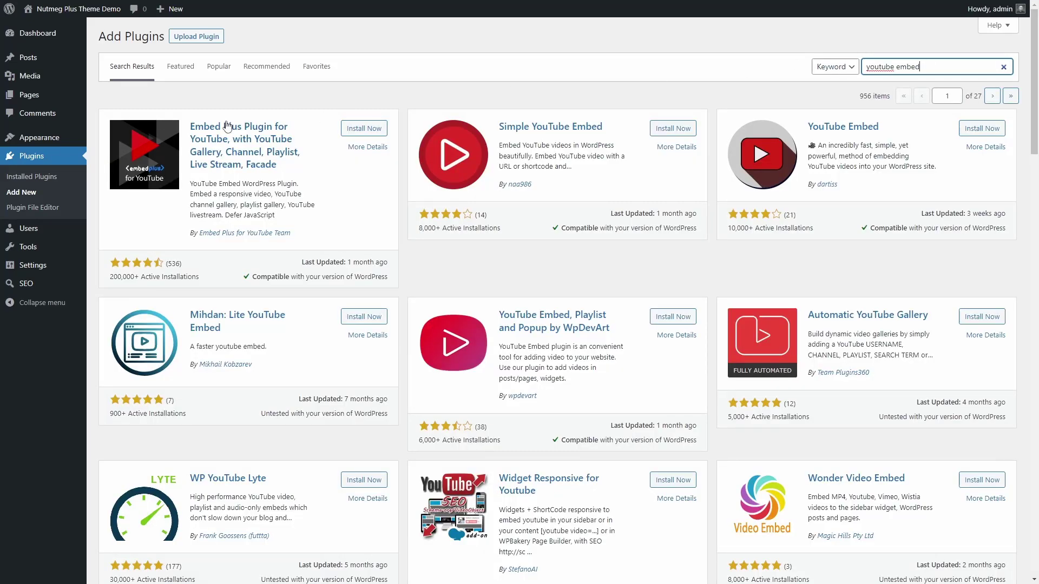
click(227, 234)
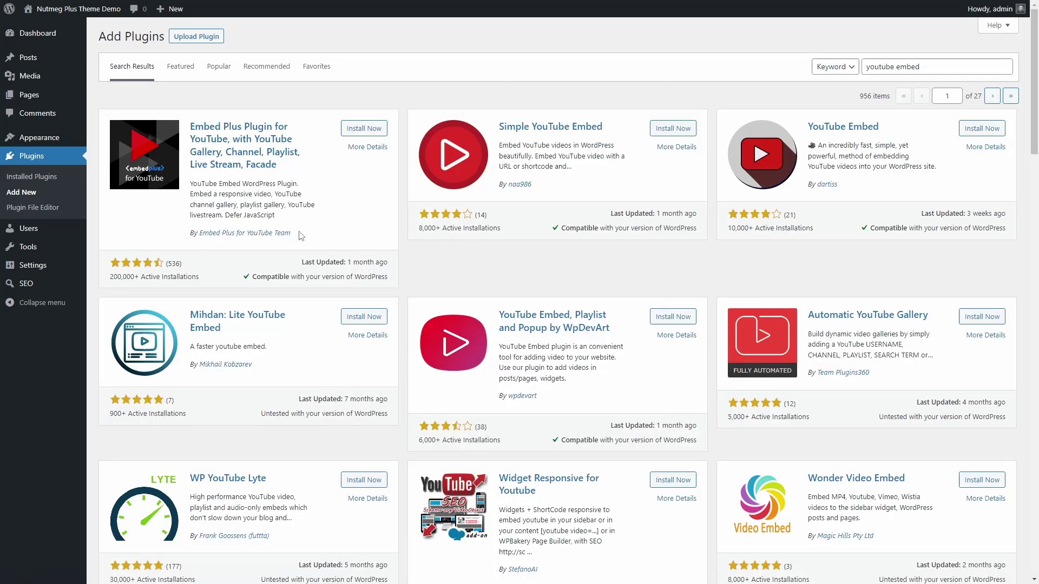
click(365, 130)
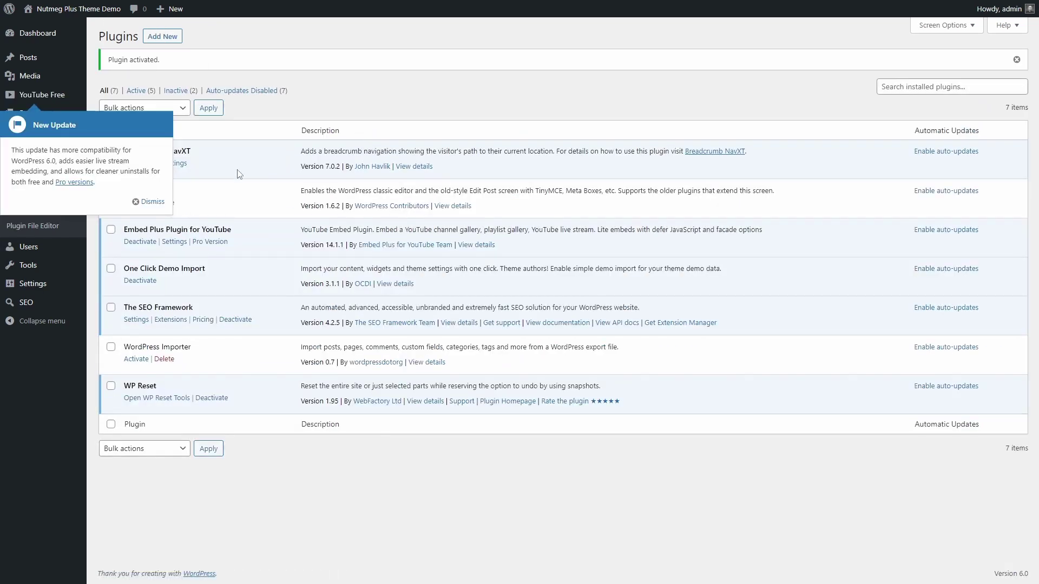
Dismiss the update notice, open YouTube Free settings and cancel the setup guide.
click(149, 201)
click(57, 99)
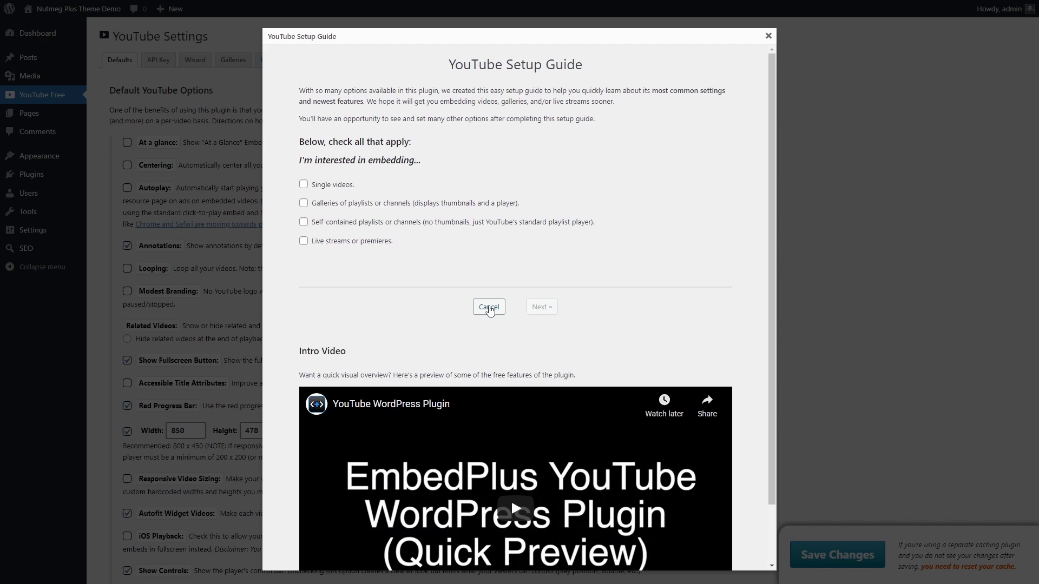
click(486, 304)
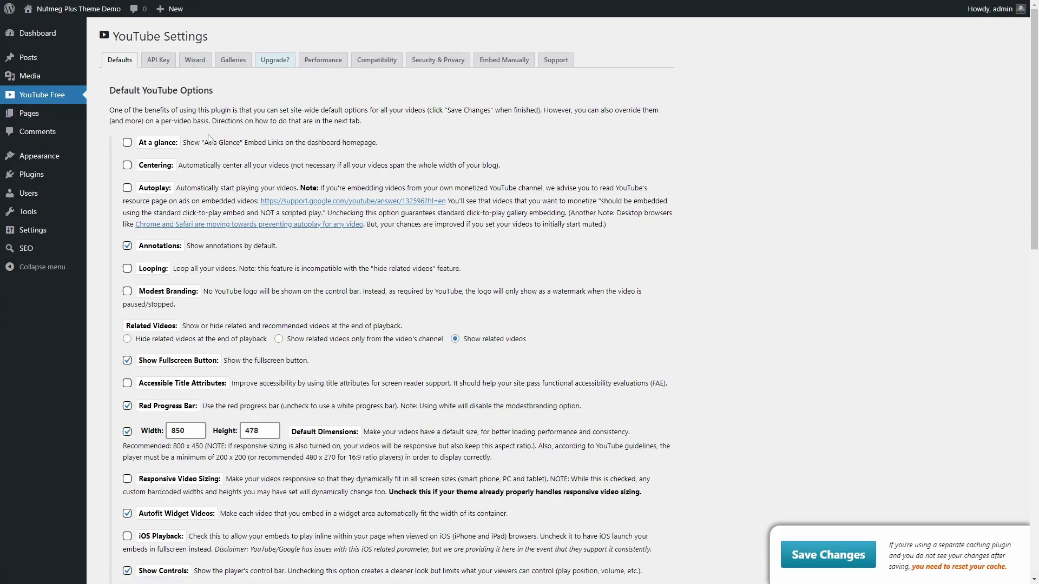
click(161, 61)
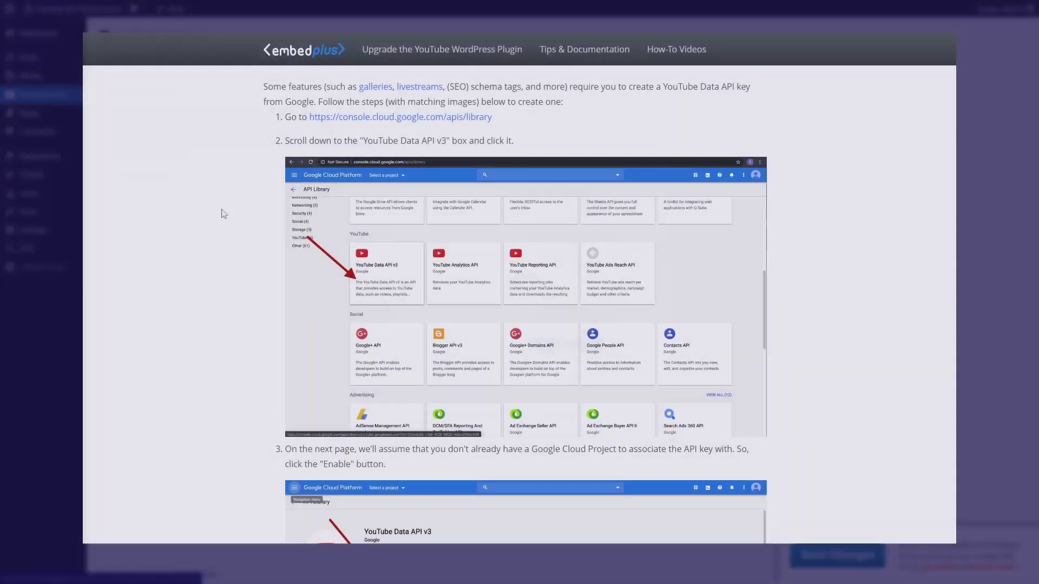
scroll(223, 214, down, 15)
scroll(234, 248, down, 20)
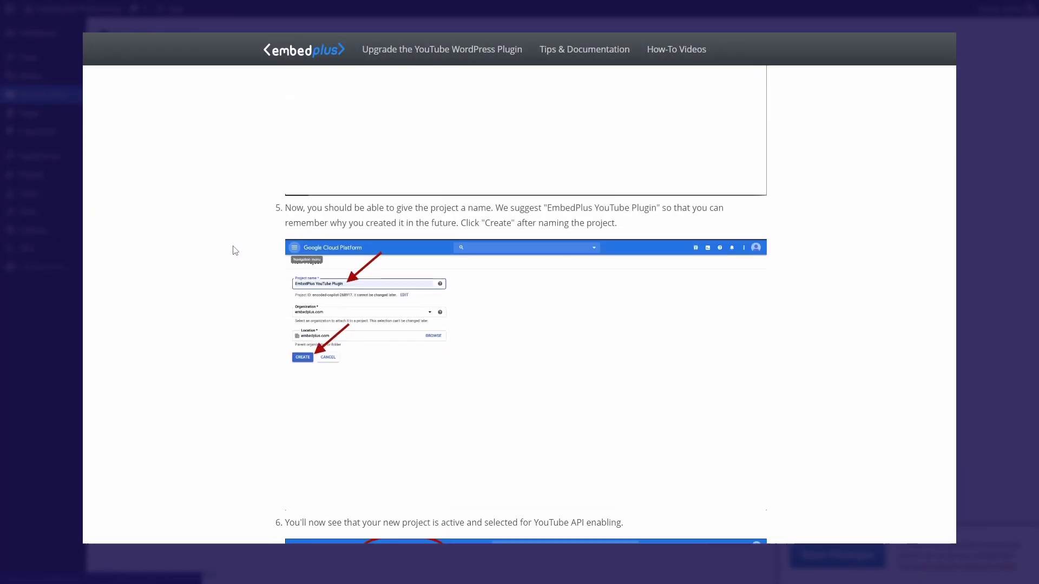
scroll(233, 253, down, 20)
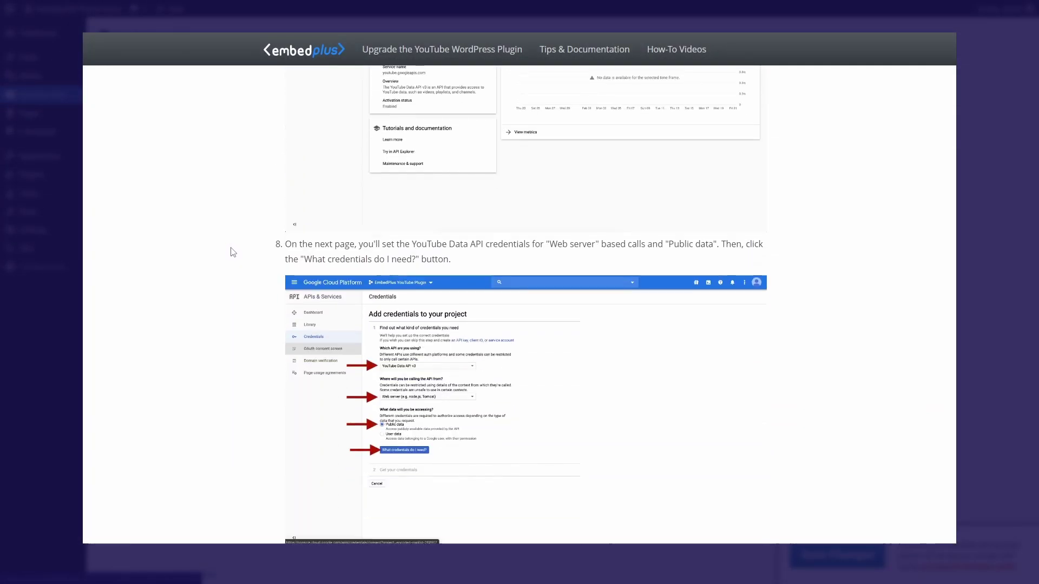
scroll(229, 256, down, 15)
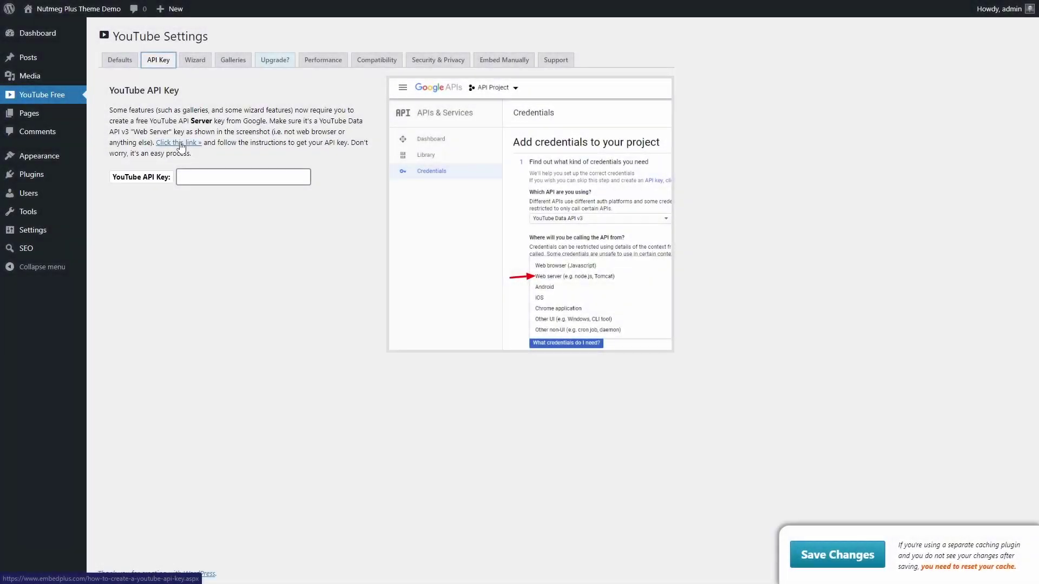
On the Performance tab, tick Facade Mode and Defer Javascript and untick Autoplay On Facade Click.
click(120, 59)
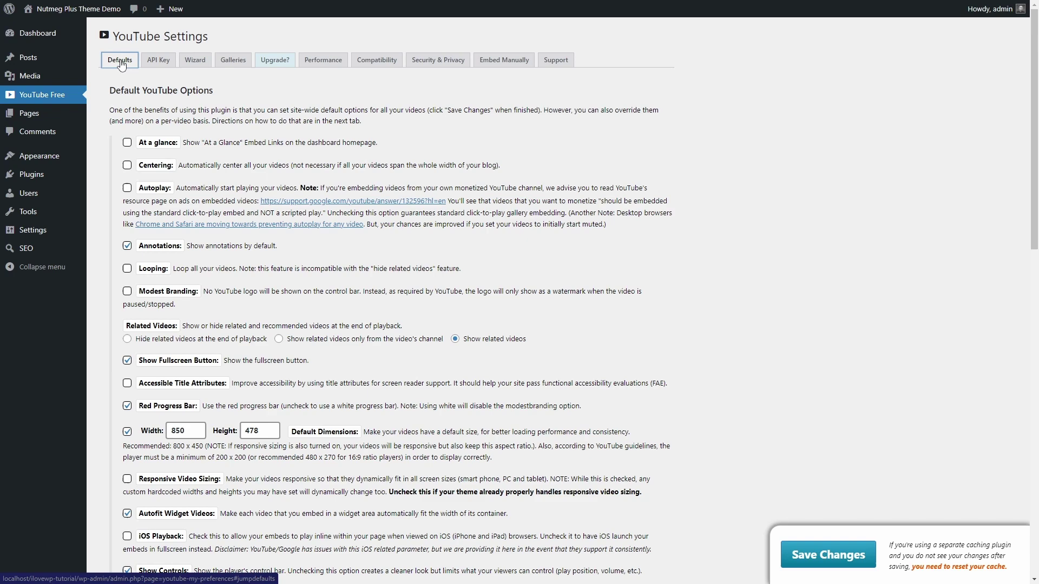
scroll(215, 252, down, 5)
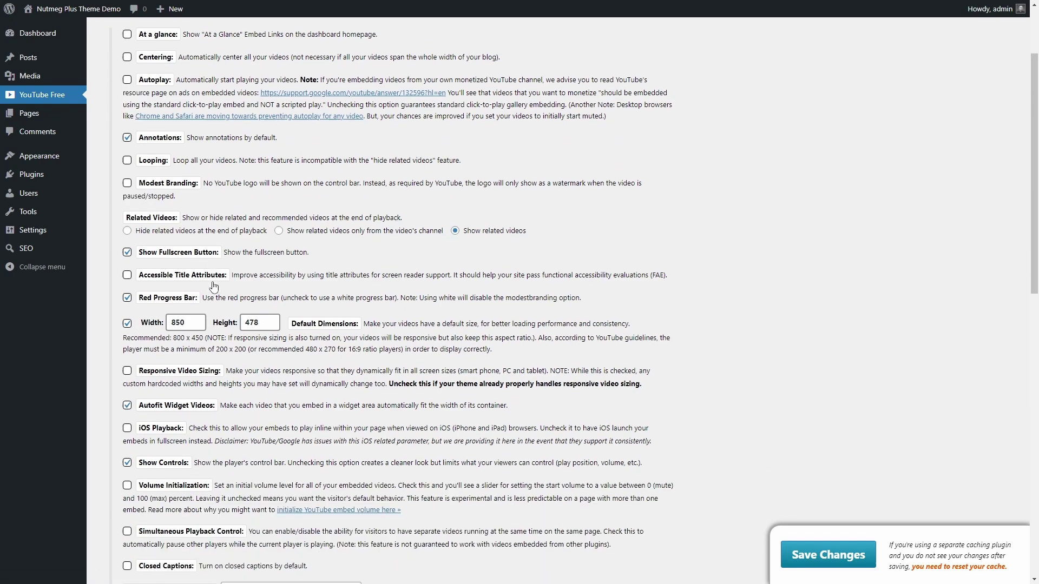
scroll(218, 286, down, 2)
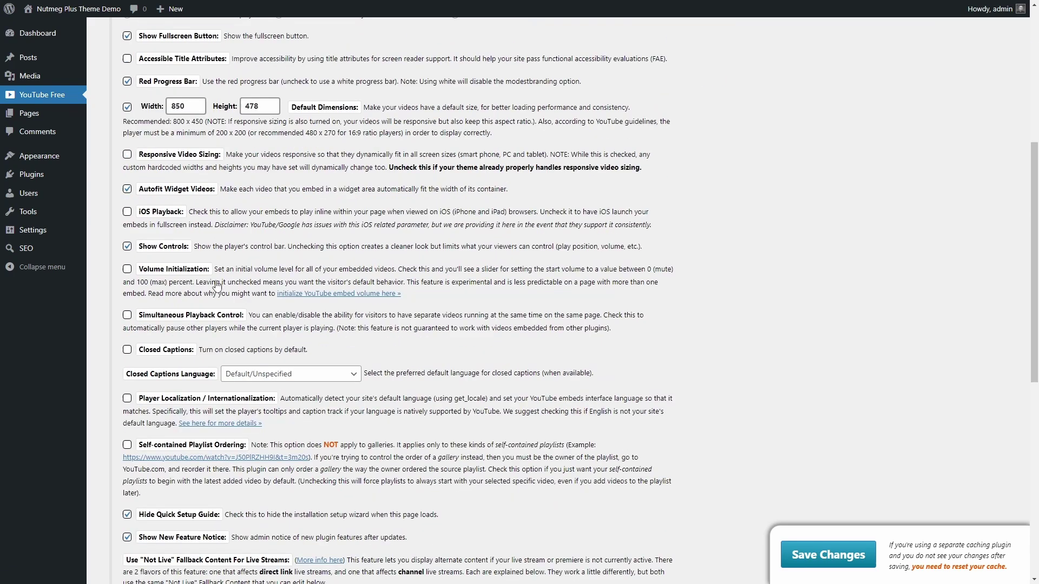
scroll(215, 276, up, 7)
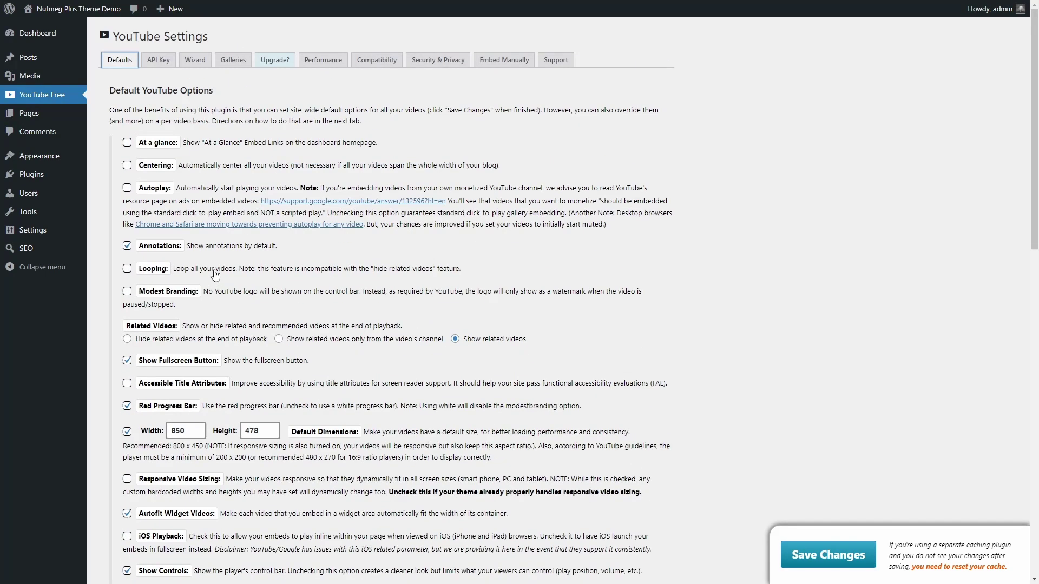
click(317, 62)
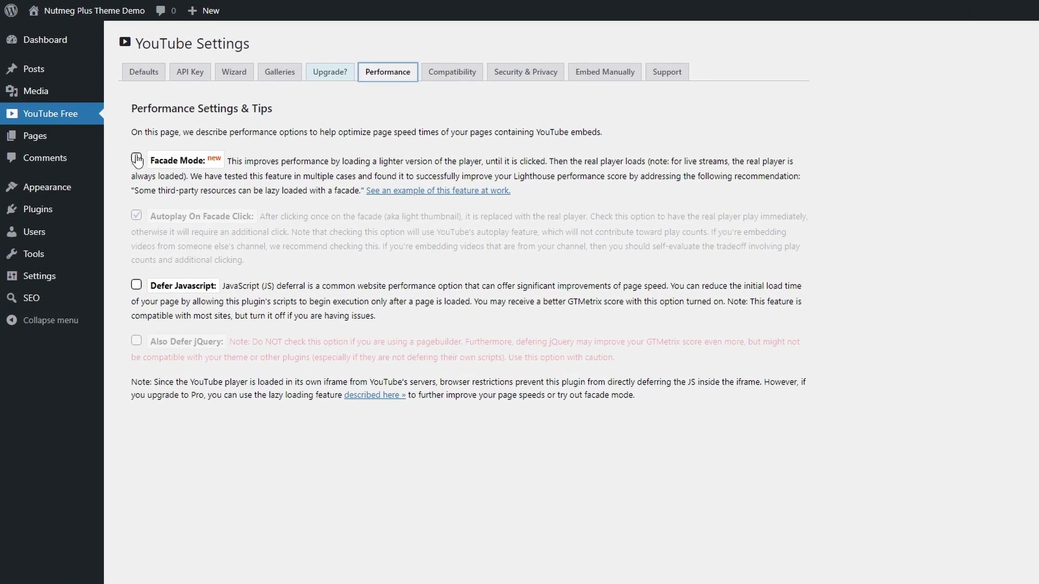
click(136, 159)
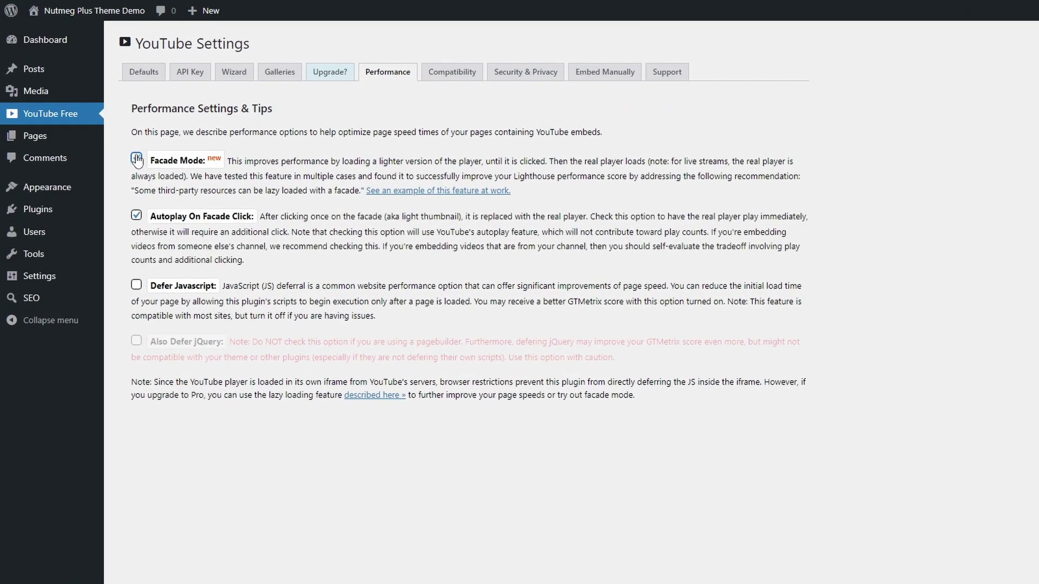
click(136, 216)
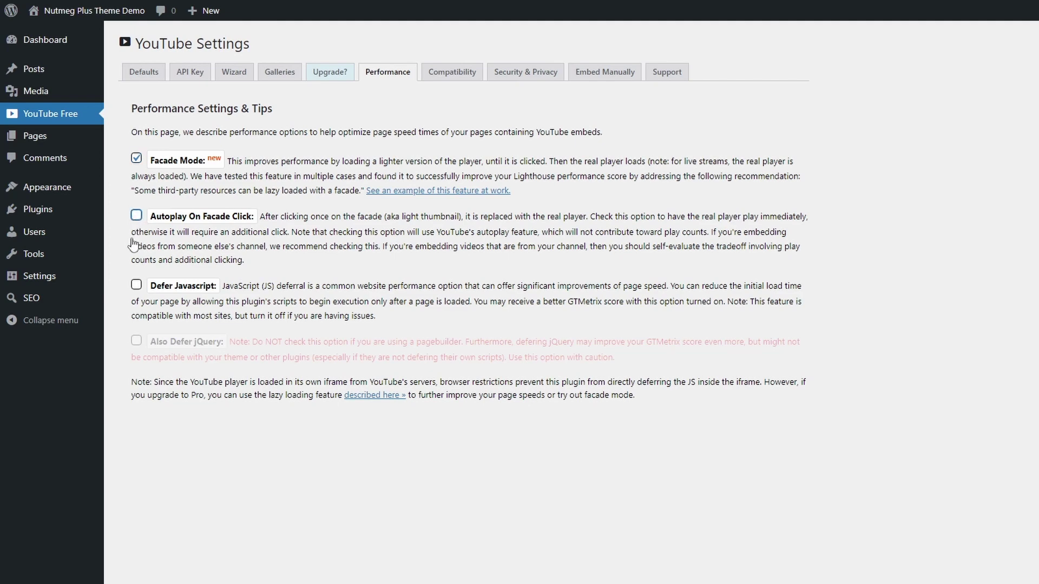
click(136, 286)
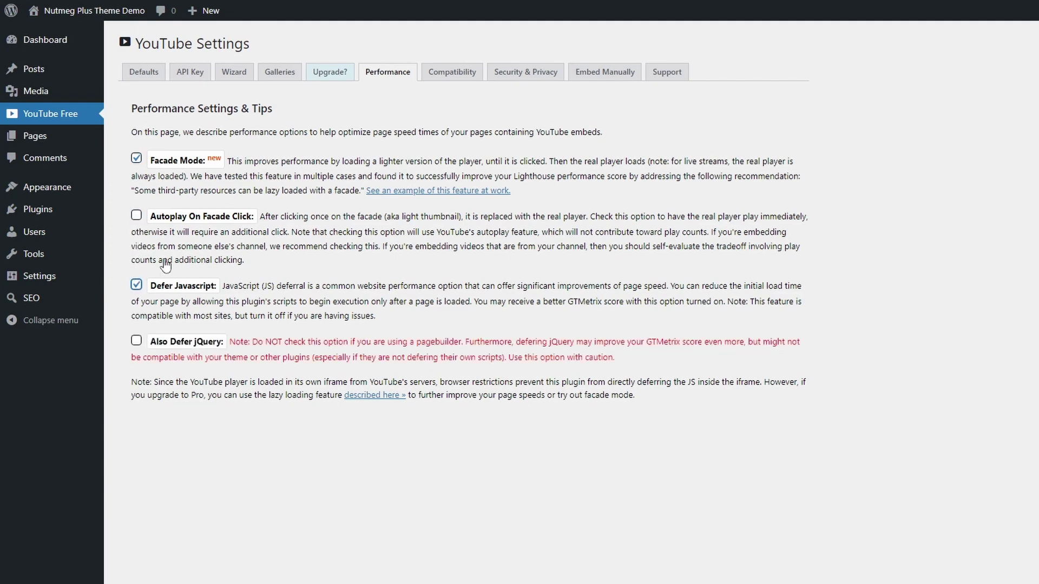
In Security & Privacy, restrict the roles that can use the YouTube wizard and turn off the privacy consent message.
click(453, 77)
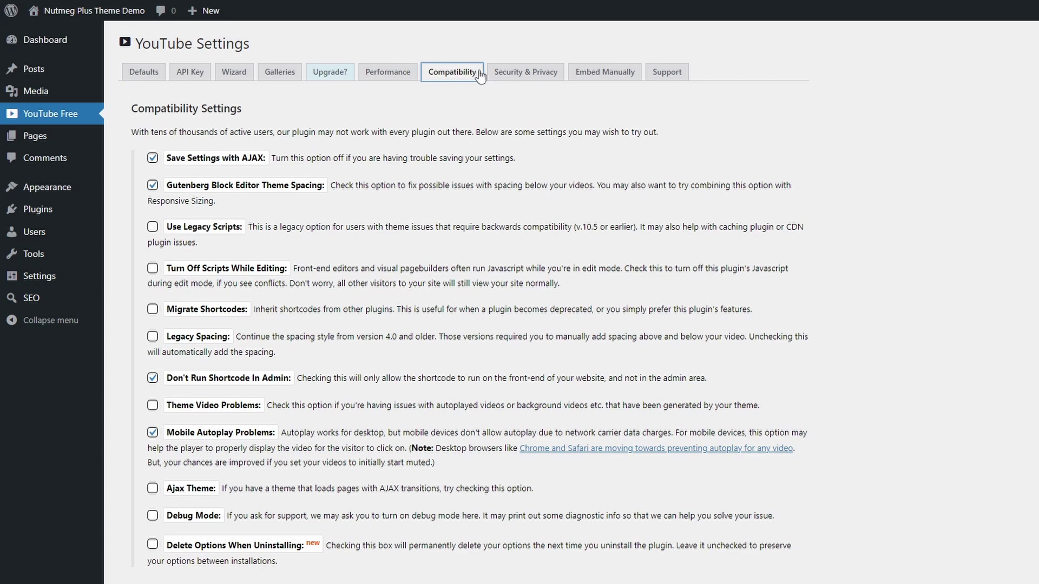
click(512, 75)
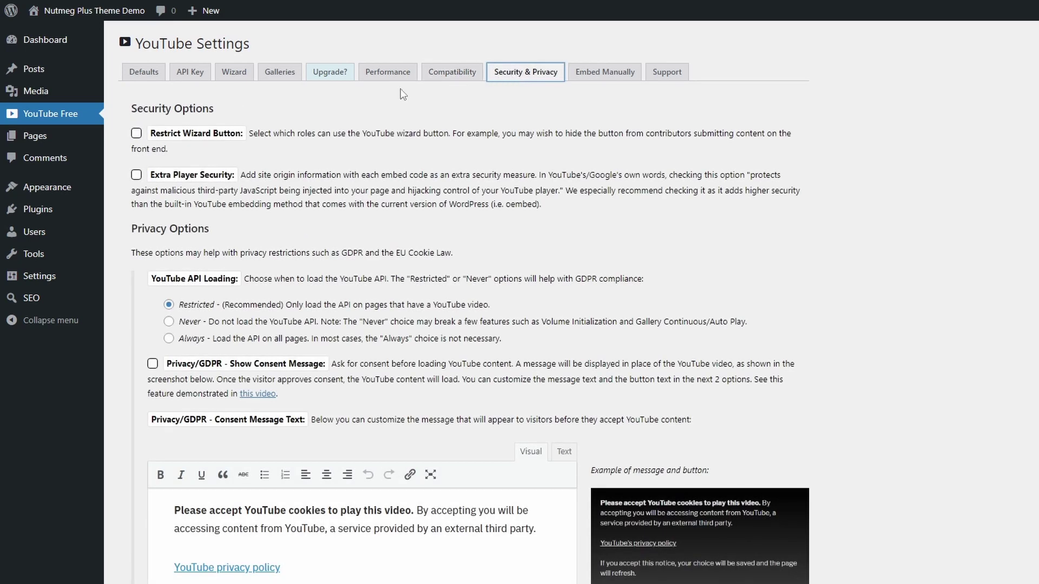
click(181, 136)
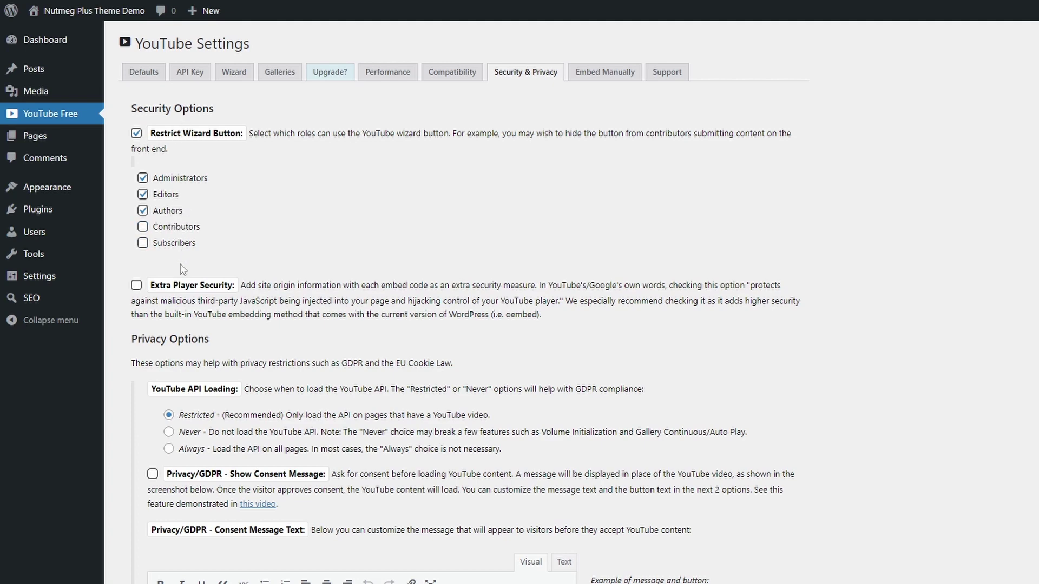
scroll(179, 301, down, 5)
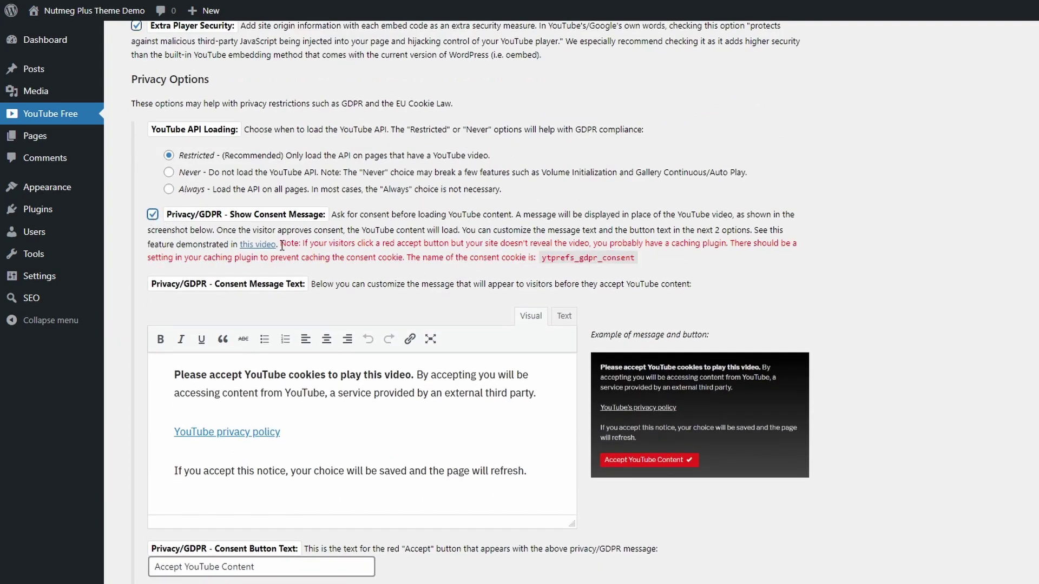
drag(281, 246, 645, 260)
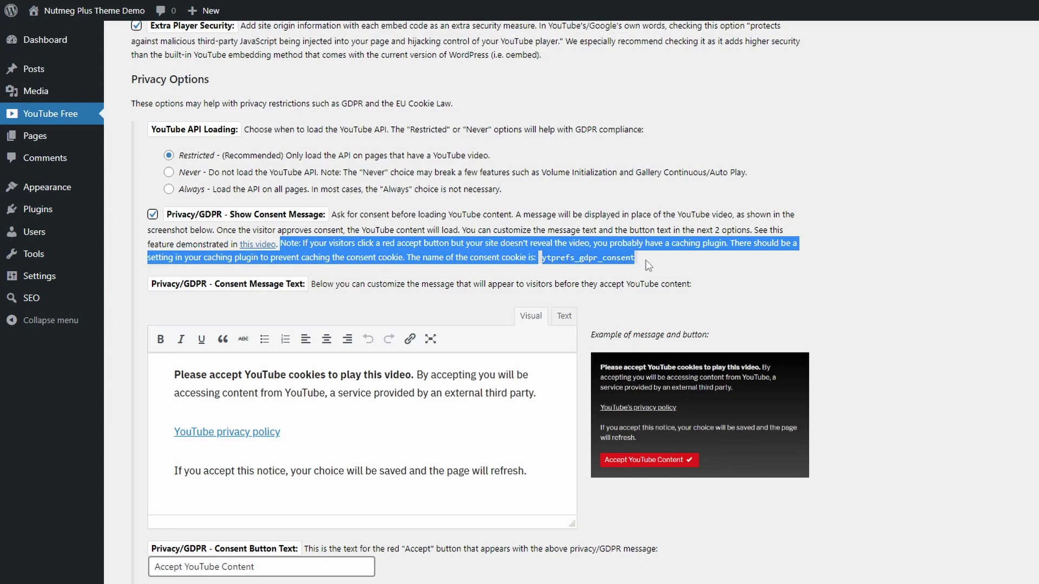
click(643, 260)
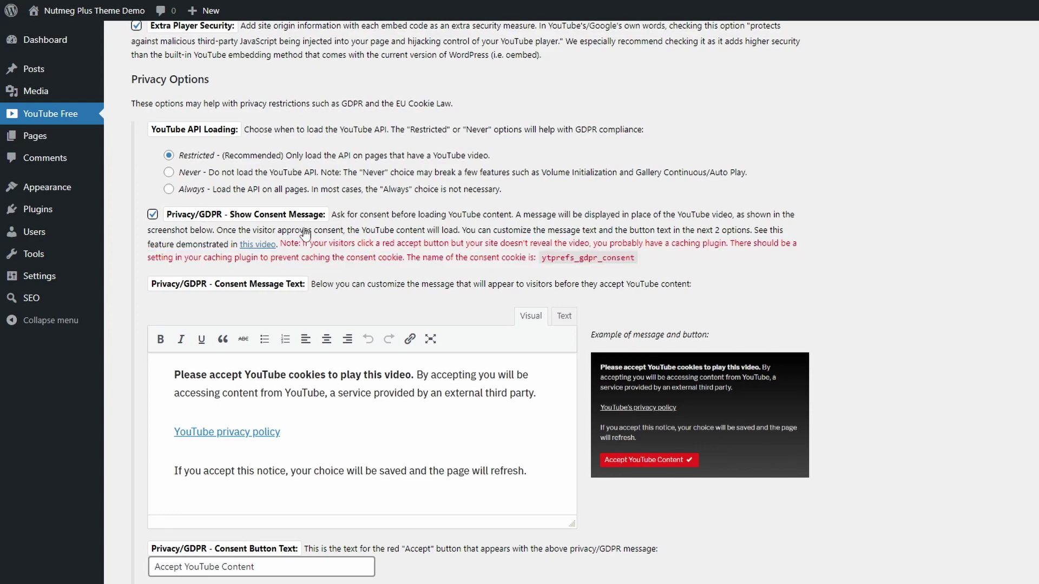
click(153, 215)
Save the YouTube settings and dismiss the saved confirmation.
scroll(174, 222, up, 5)
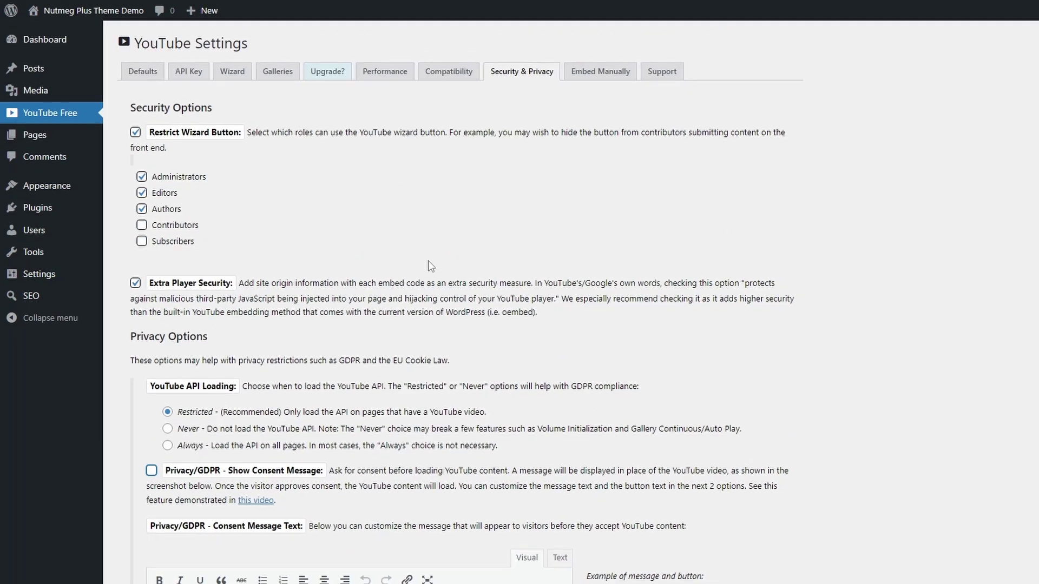
click(833, 556)
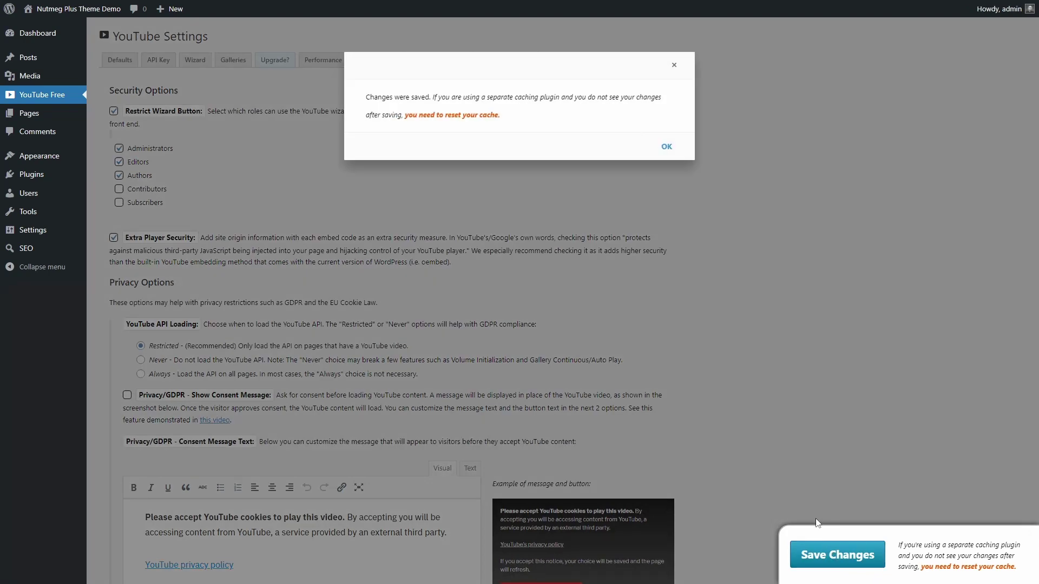
click(666, 147)
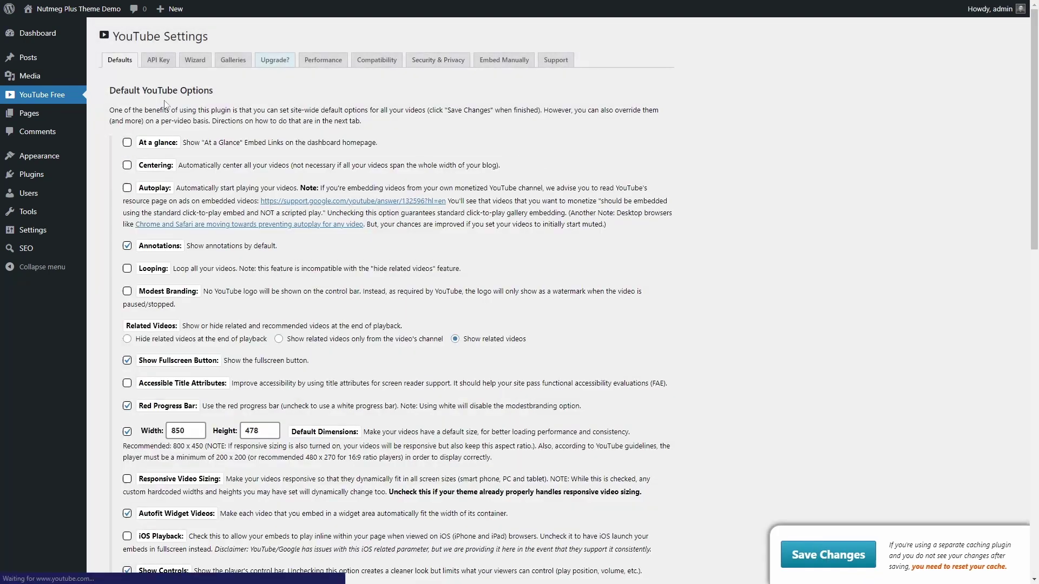
Start a new page titled 'YouTube Embed Plus: Channel'.
mouse_move(76, 116)
click(120, 131)
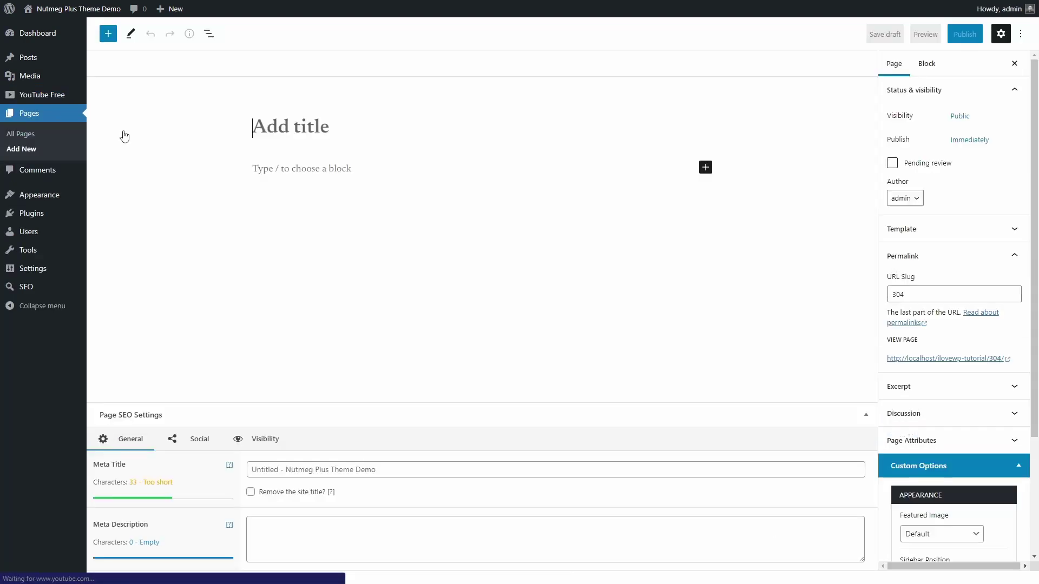
click(265, 126)
text(YouTub)
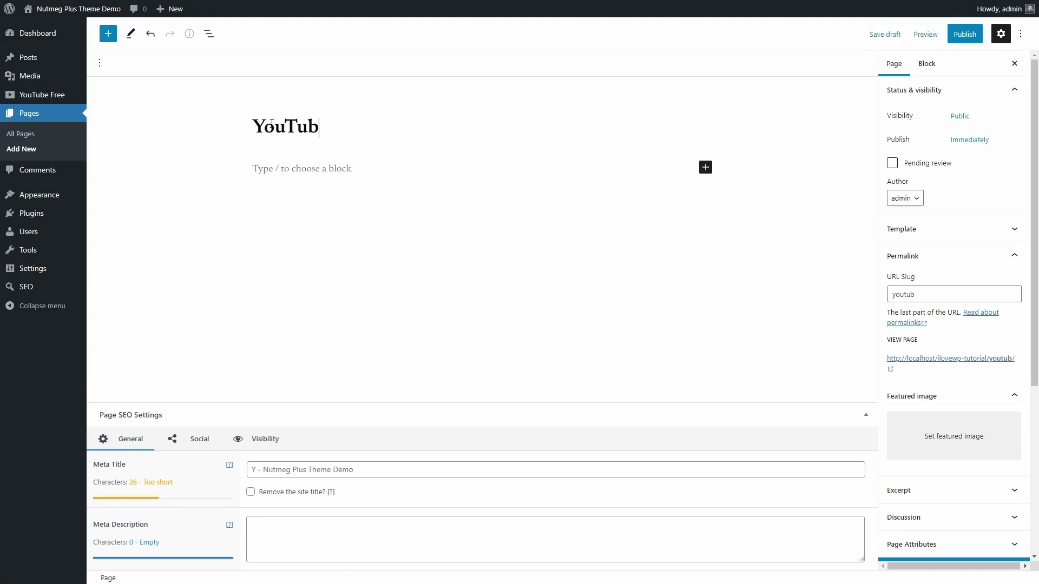
text(e Embed Plus: Channel)
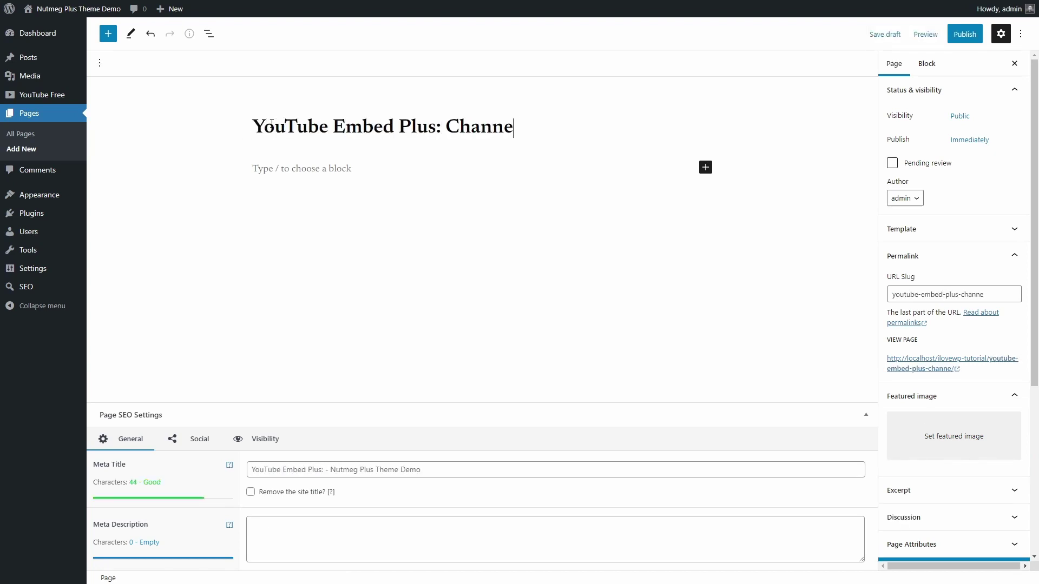
Insert a YouTube Wizard block below the title from a 'youtu' block search.
click(279, 168)
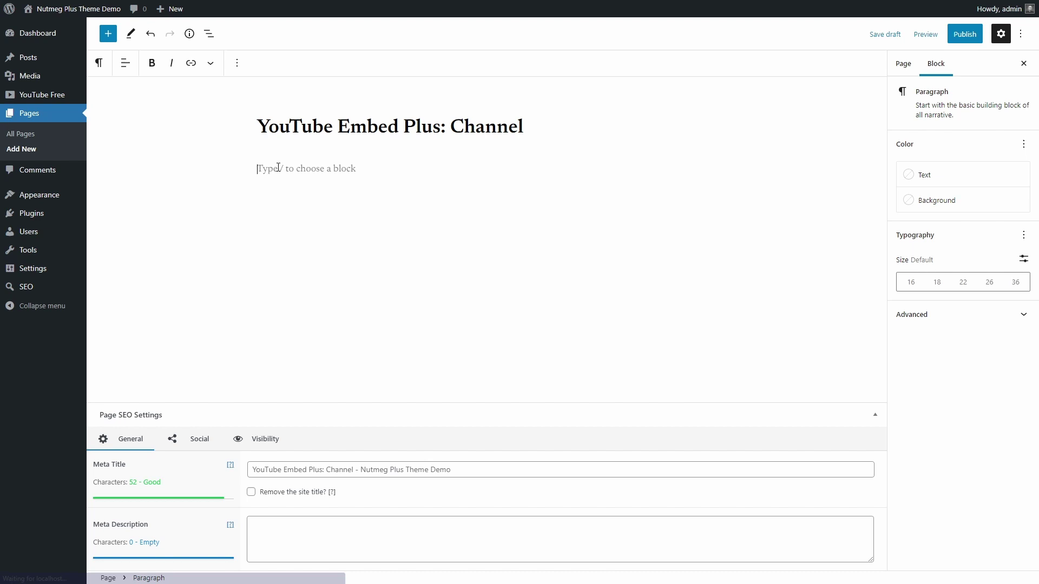
click(108, 33)
text(youtu)
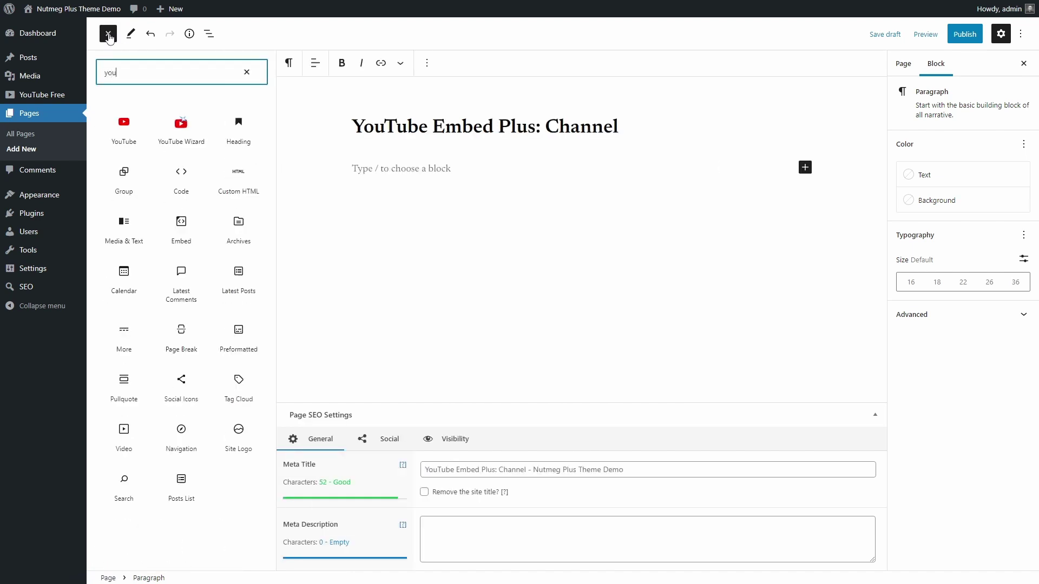
click(185, 142)
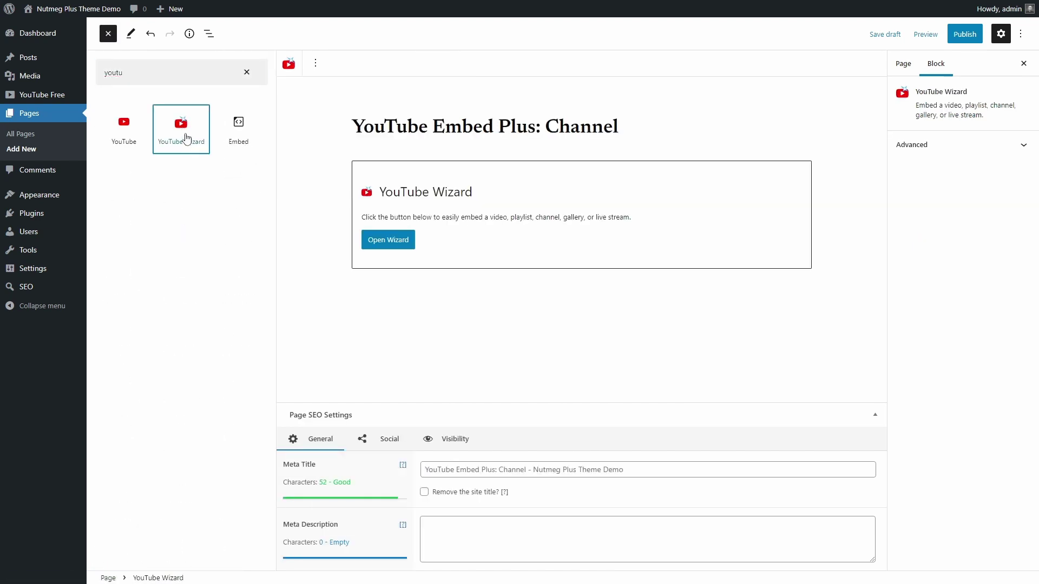
click(452, 249)
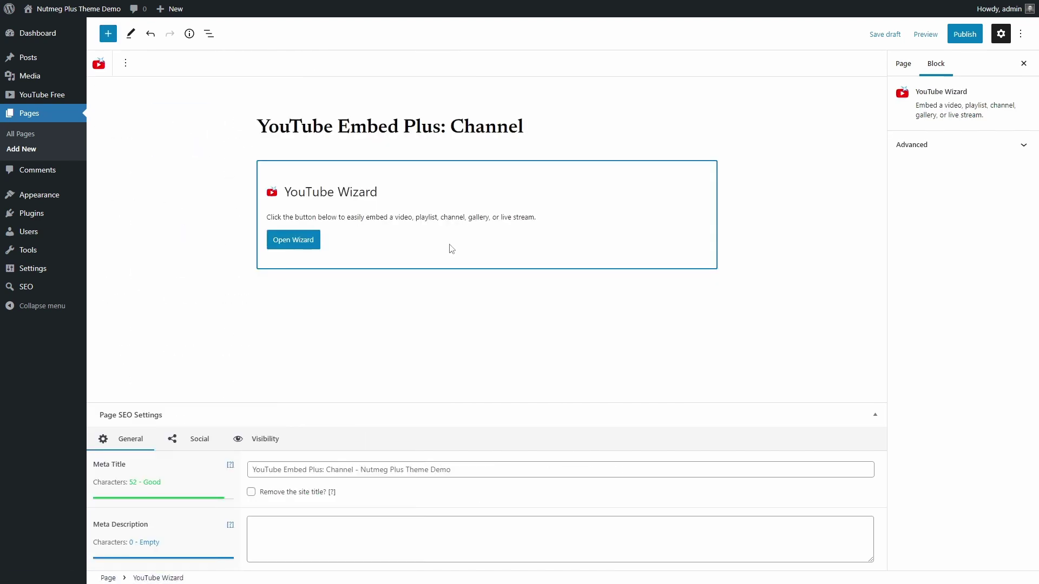
Through the wizard, embed the I Love WordPress channel from a pasted video link as a gallery.
click(310, 244)
click(309, 175)
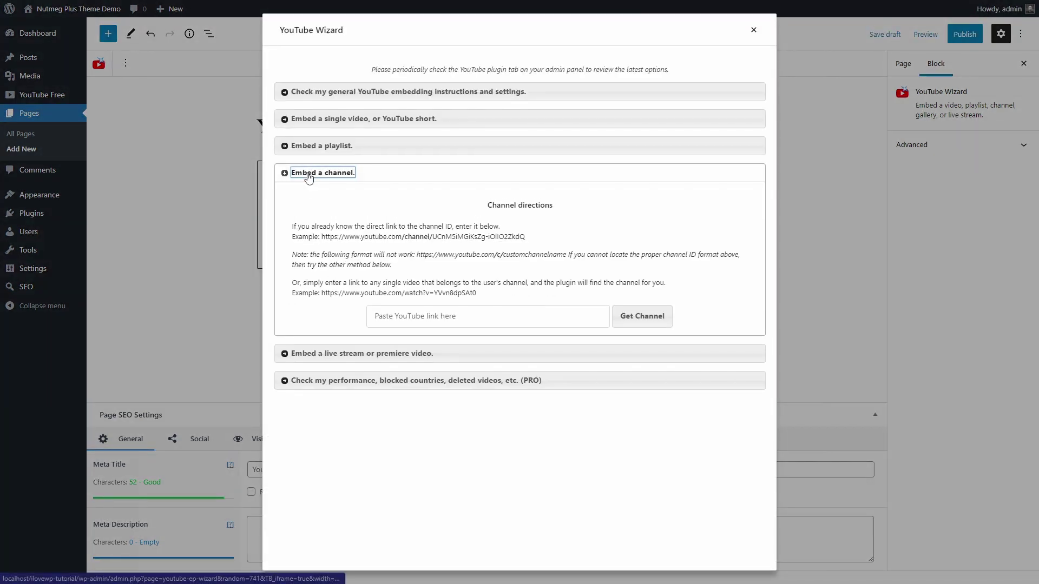
click(424, 315)
text(https://youtu.be/D7PRfWwKBZw)
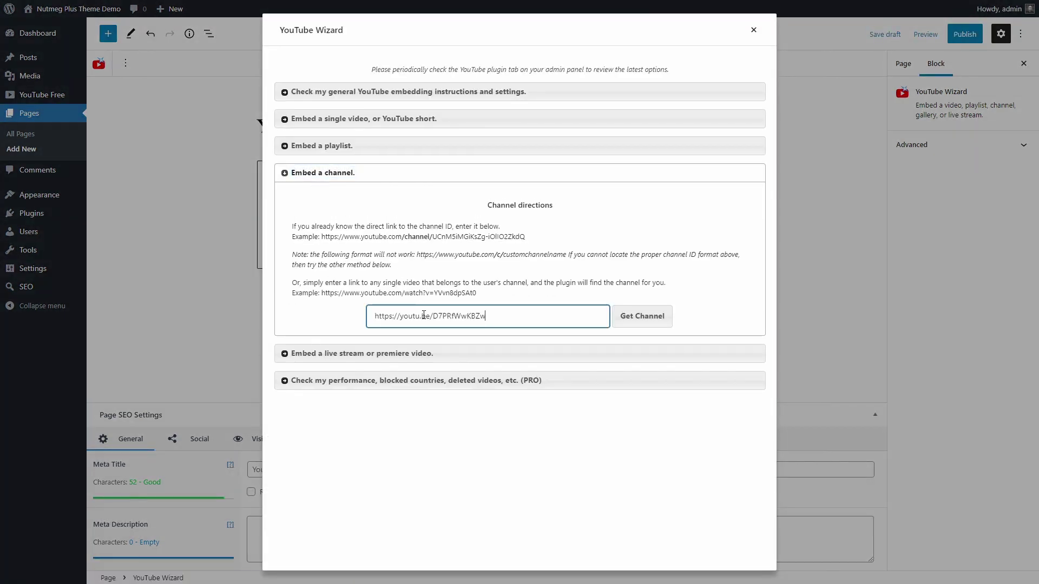
click(627, 324)
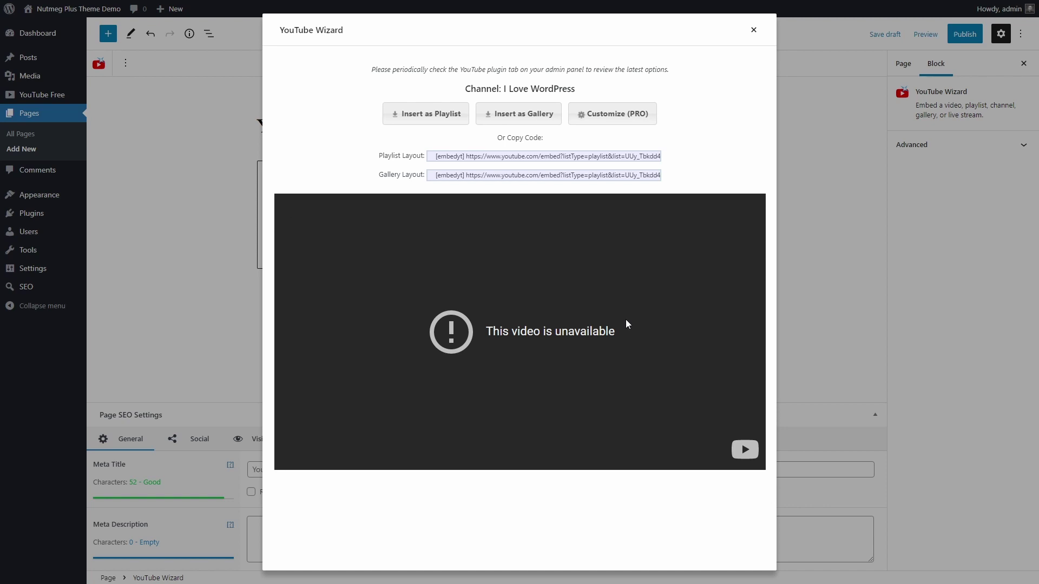
click(517, 114)
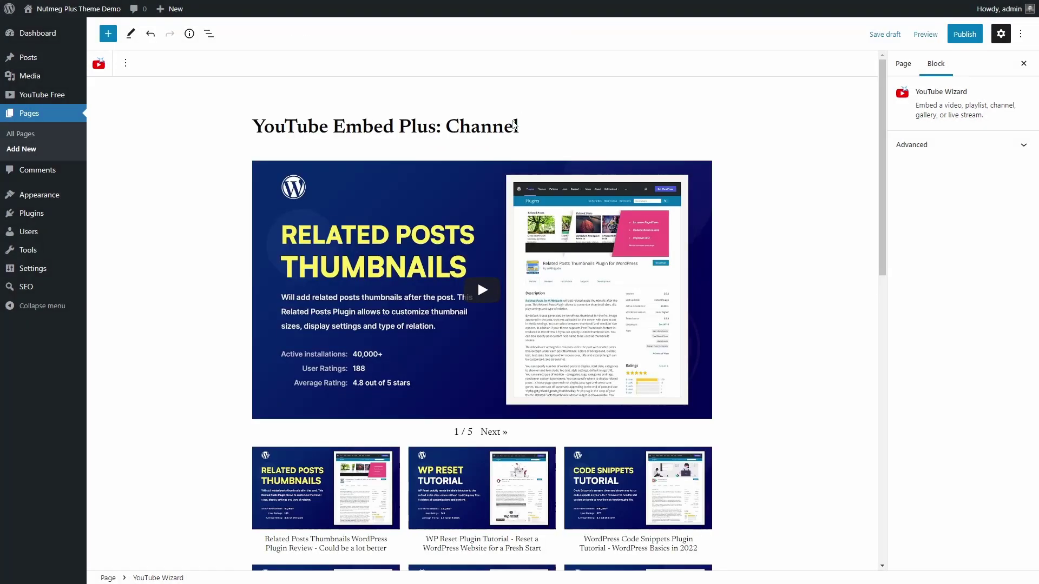
Choose No Sidebar under the page's Custom Options > Sidebar Position, then publish.
scroll(479, 302, down, 10)
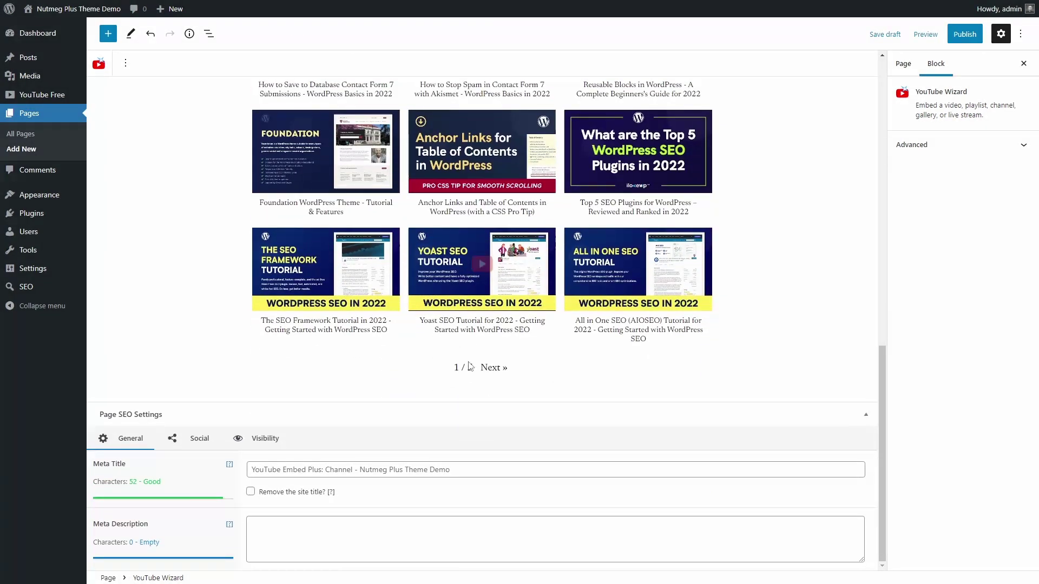
scroll(468, 362, up, 5)
scroll(468, 361, up, 5)
click(903, 63)
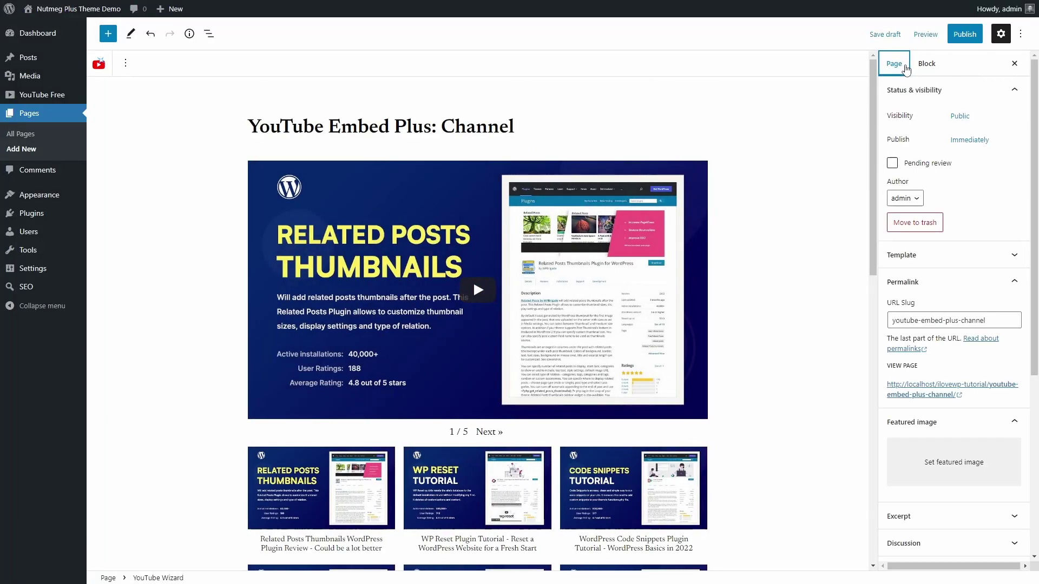
scroll(958, 359, down, 5)
click(938, 418)
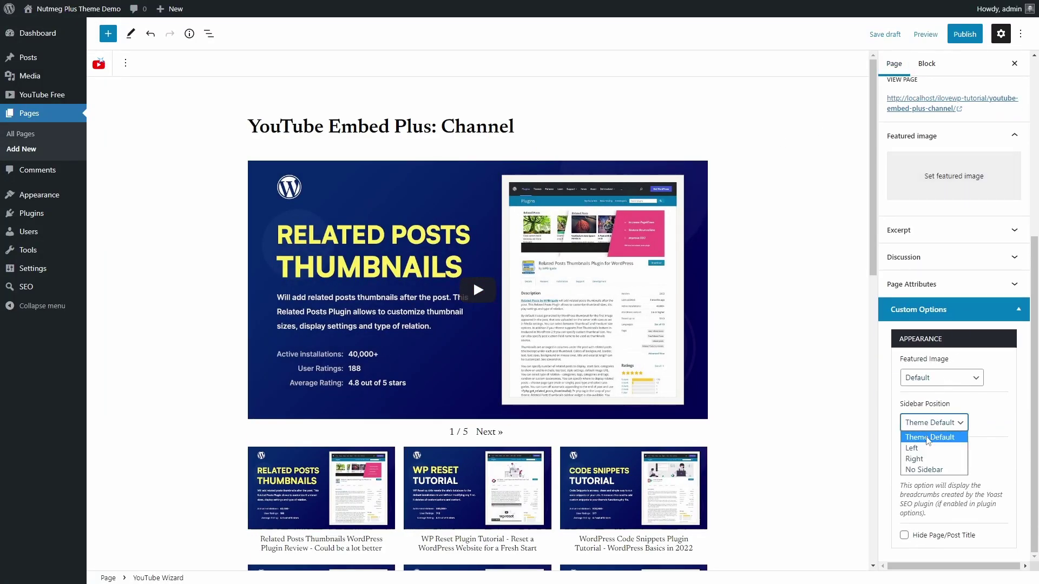
click(928, 472)
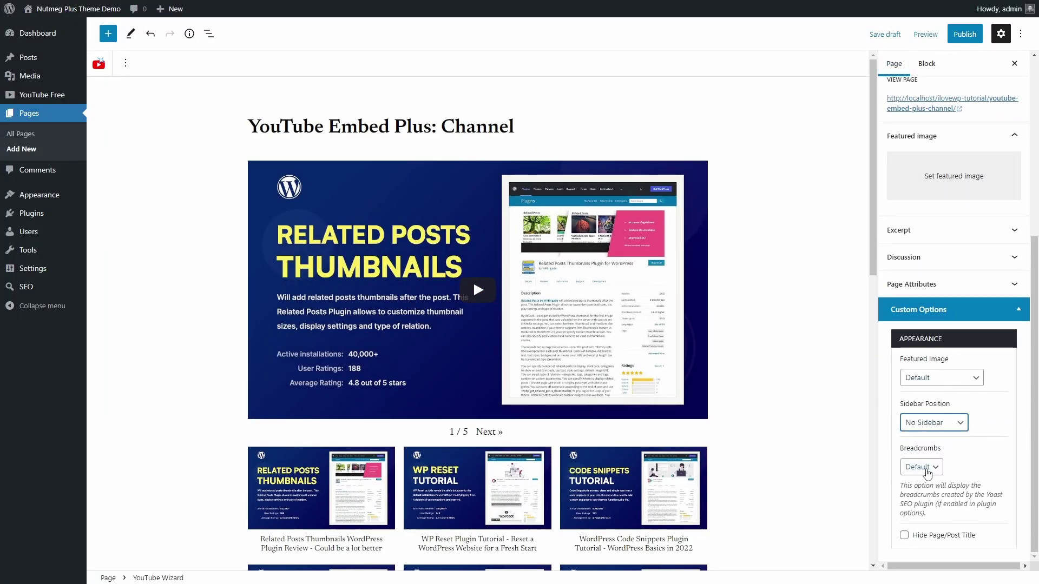
click(965, 34)
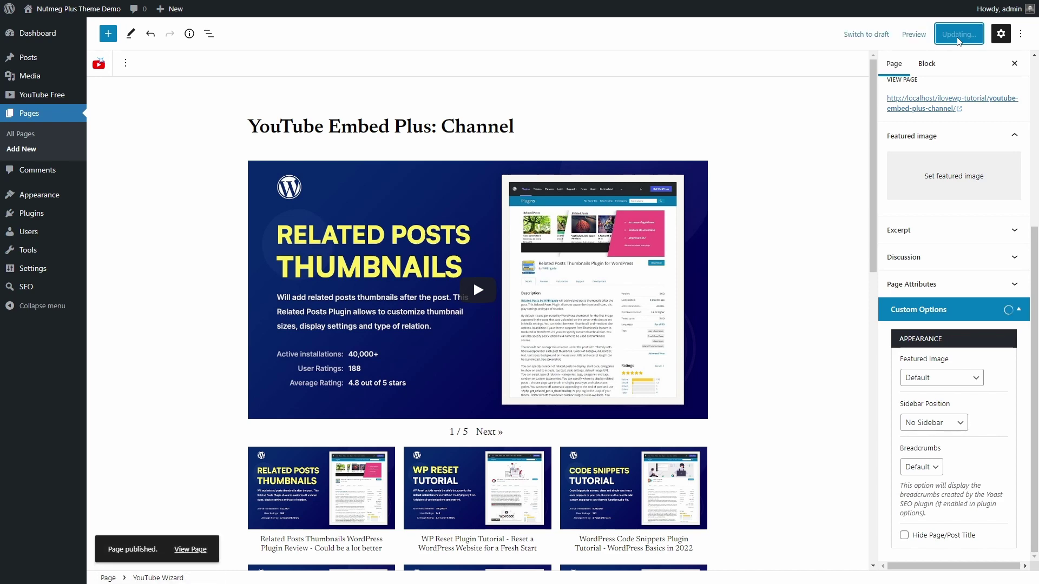
View the live channel page, go to gallery page 2 and play the LEONARDO theme video.
click(191, 549)
scroll(436, 198, down, 5)
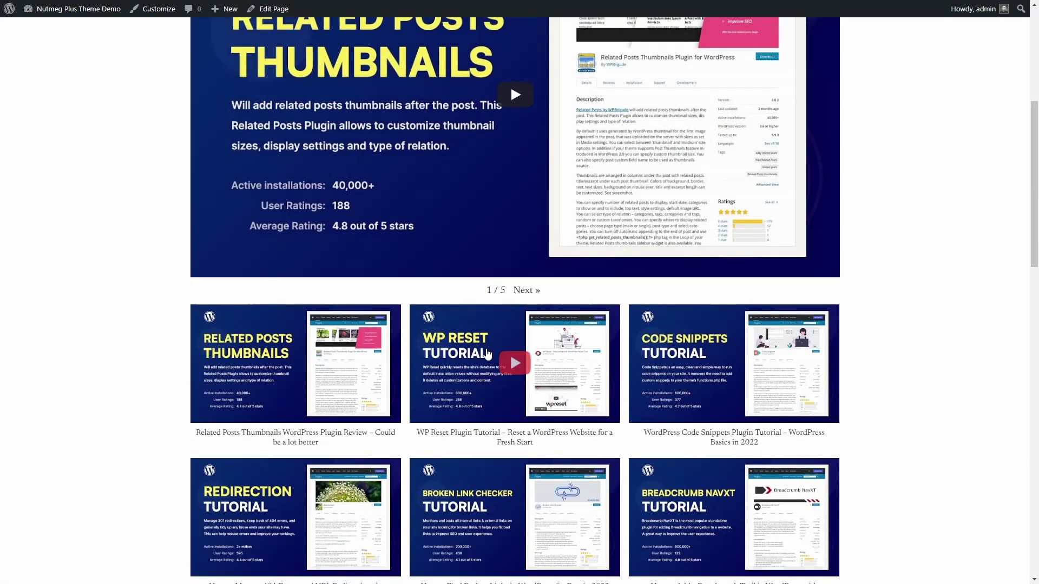
click(533, 290)
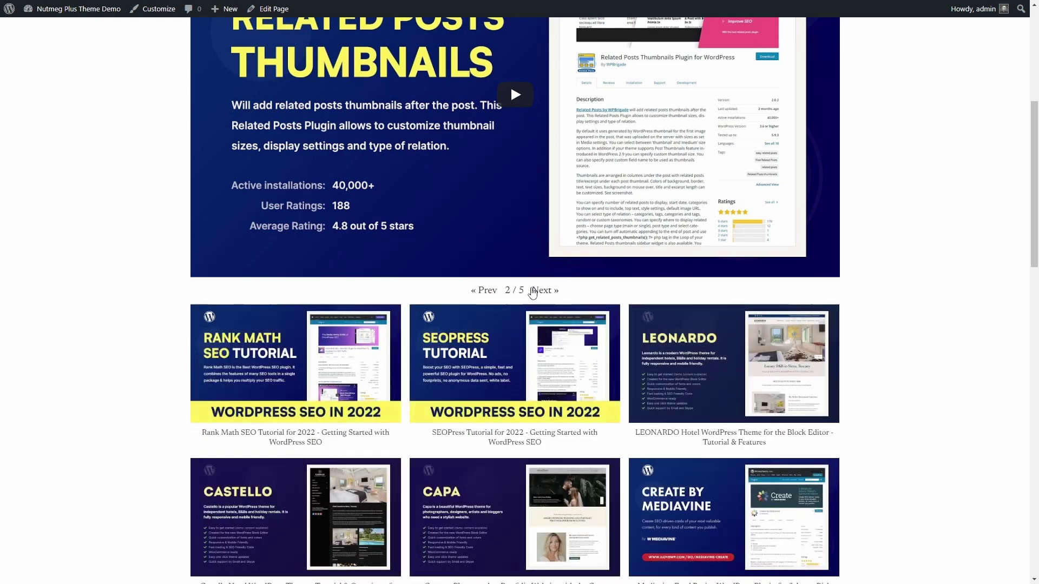
scroll(508, 324, down, 5)
scroll(492, 395, up, 9)
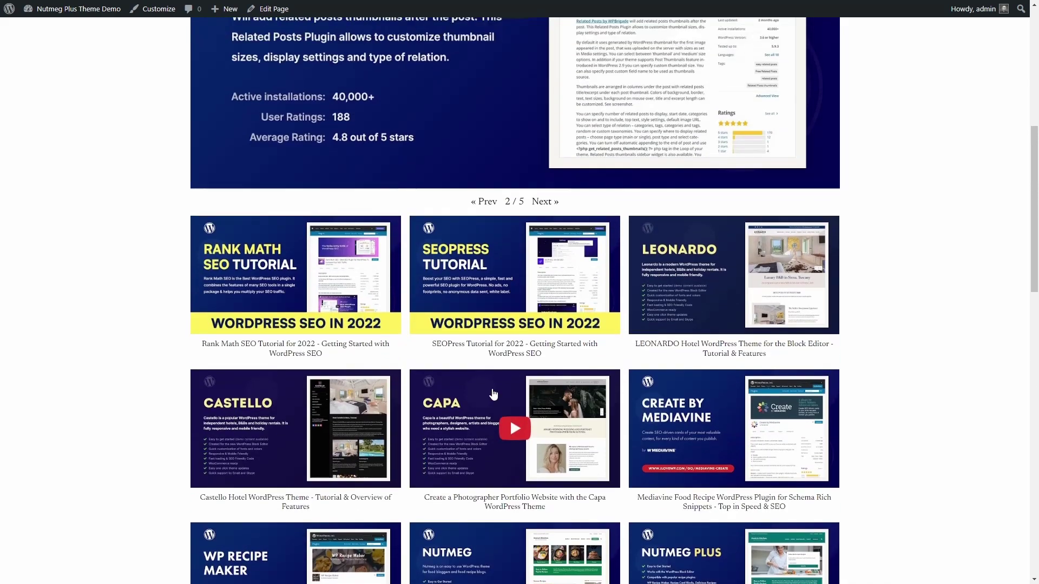
scroll(479, 454, up, 1)
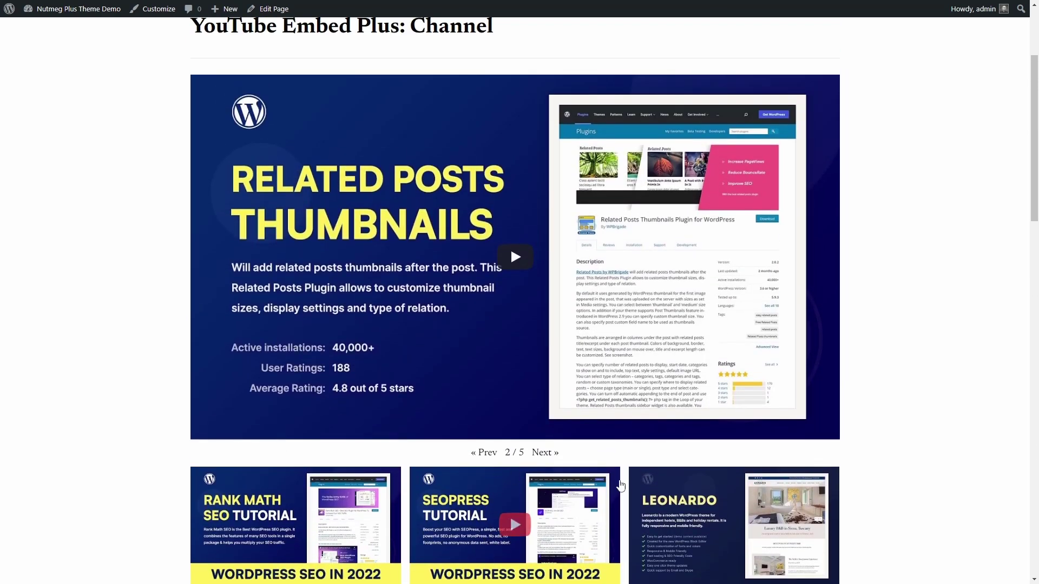
click(671, 488)
scroll(522, 413, up, 3)
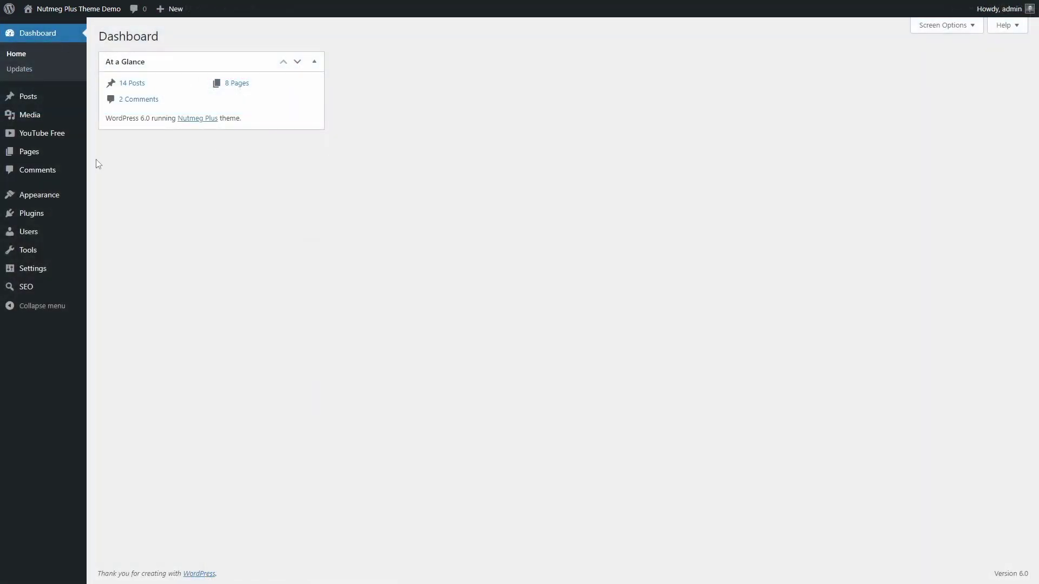
Start a new page titled 'YouTube Embed Plus: Playlist'.
mouse_move(79, 158)
click(104, 170)
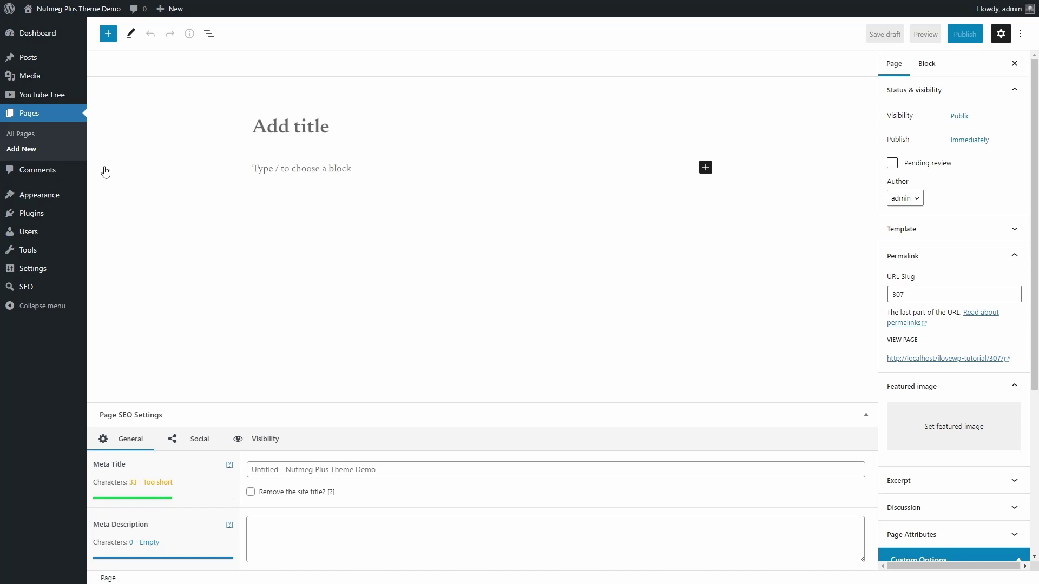
text(YouTube )
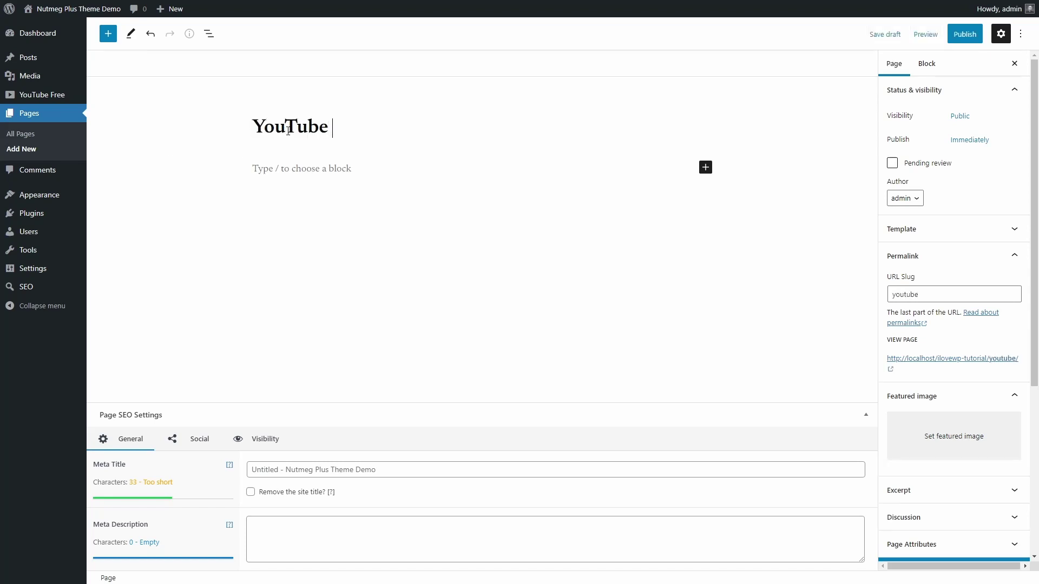
text(Embed Plus: Playlist)
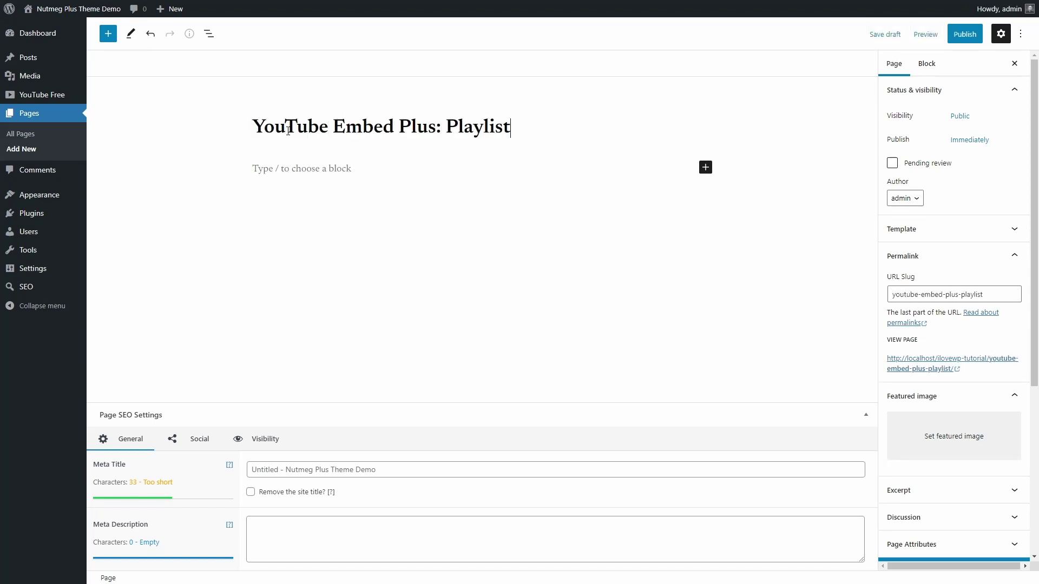
Insert a YouTube Wizard block beneath the title from a 'youtu' block search.
click(285, 168)
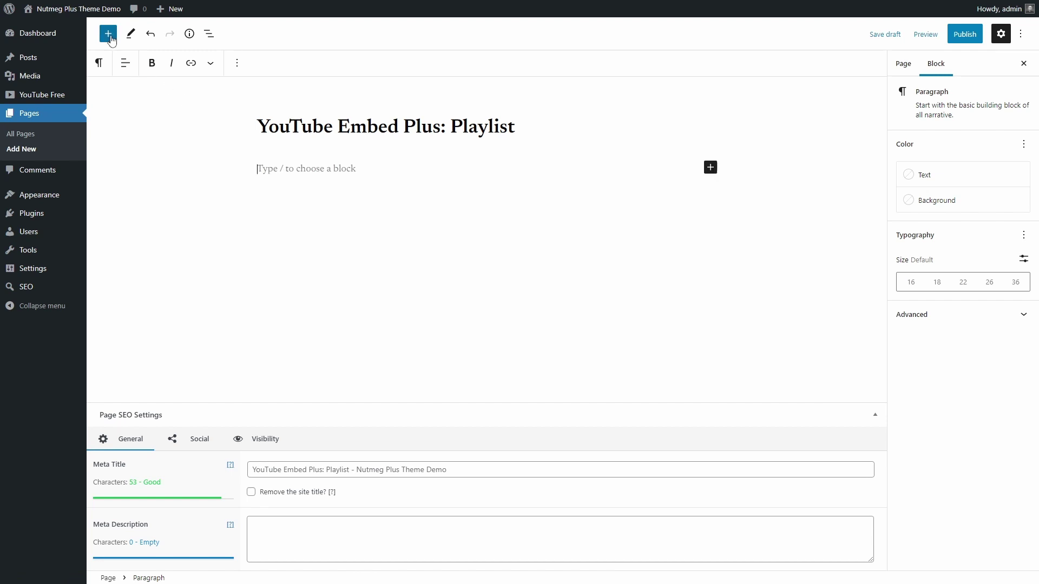
click(111, 37)
text(youtu)
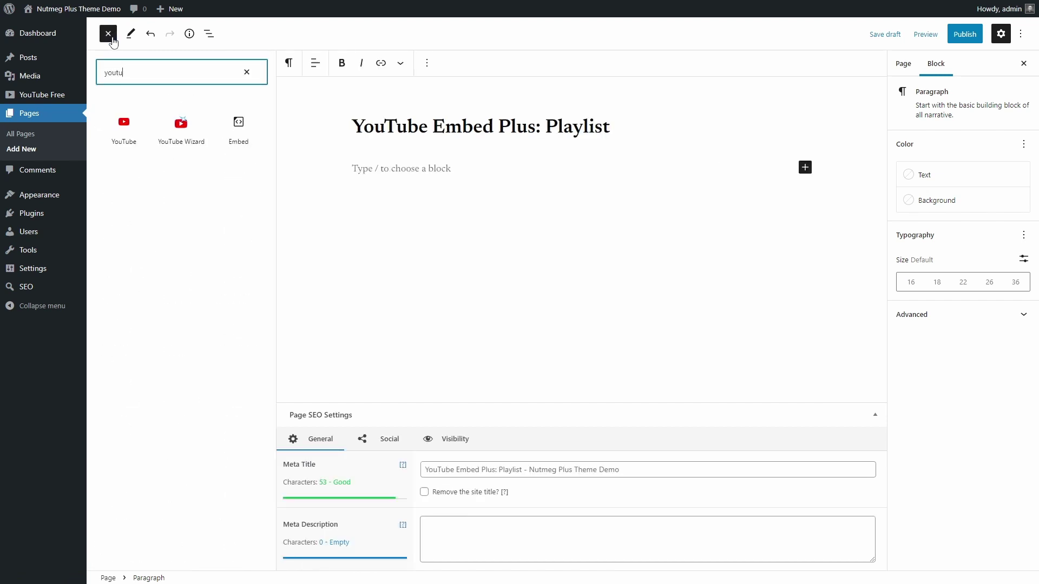
click(179, 127)
Through the wizard, embed the suggested WordPress SEO playlist as a gallery.
click(371, 241)
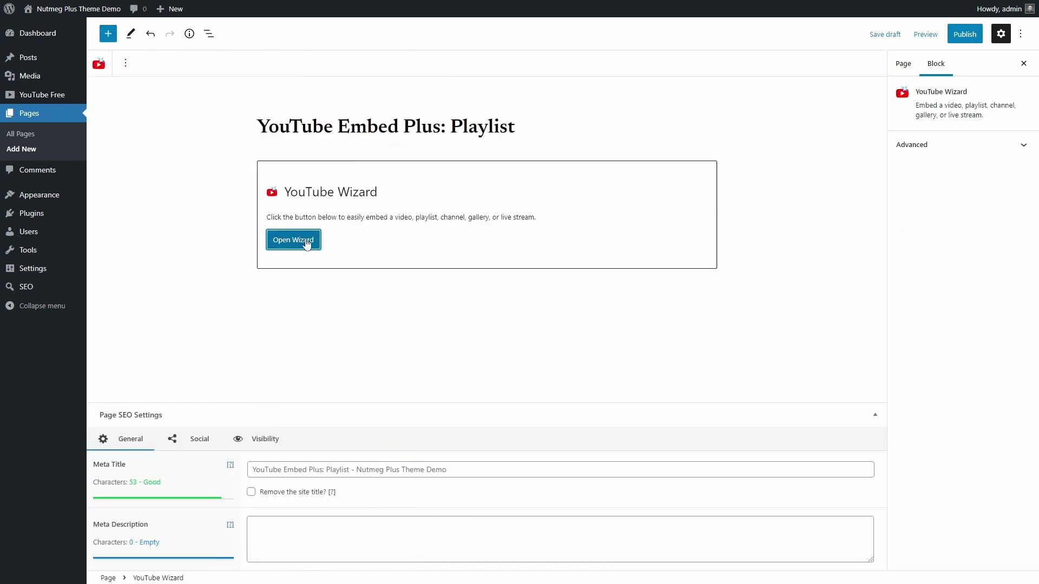
click(307, 242)
click(315, 146)
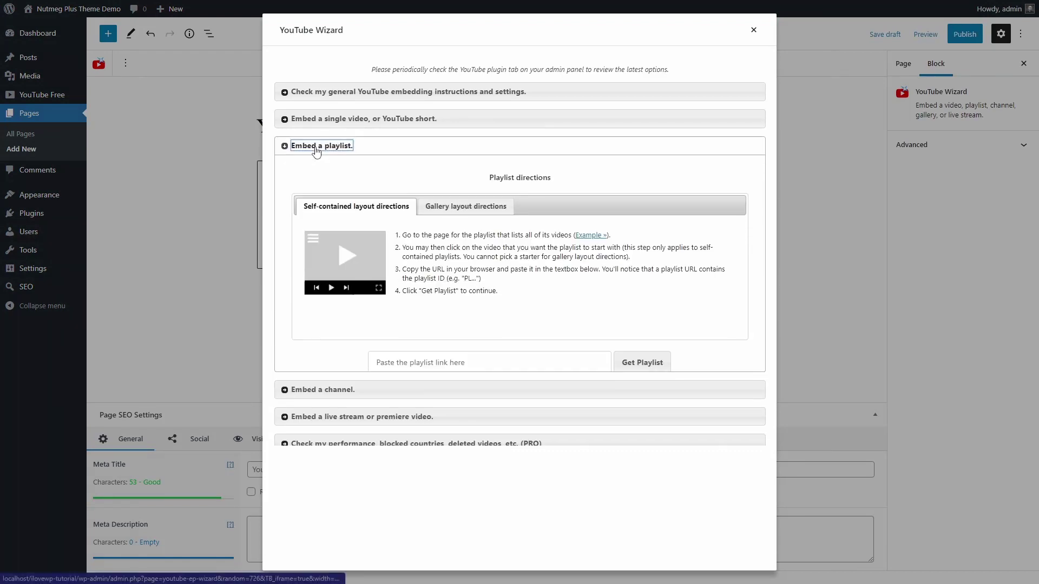
click(446, 363)
click(544, 392)
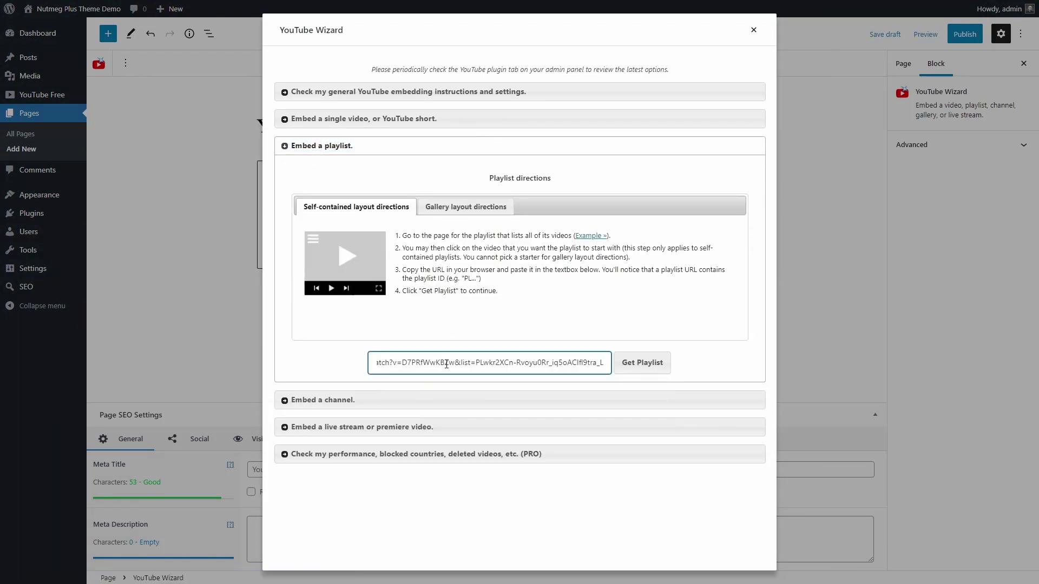
click(641, 364)
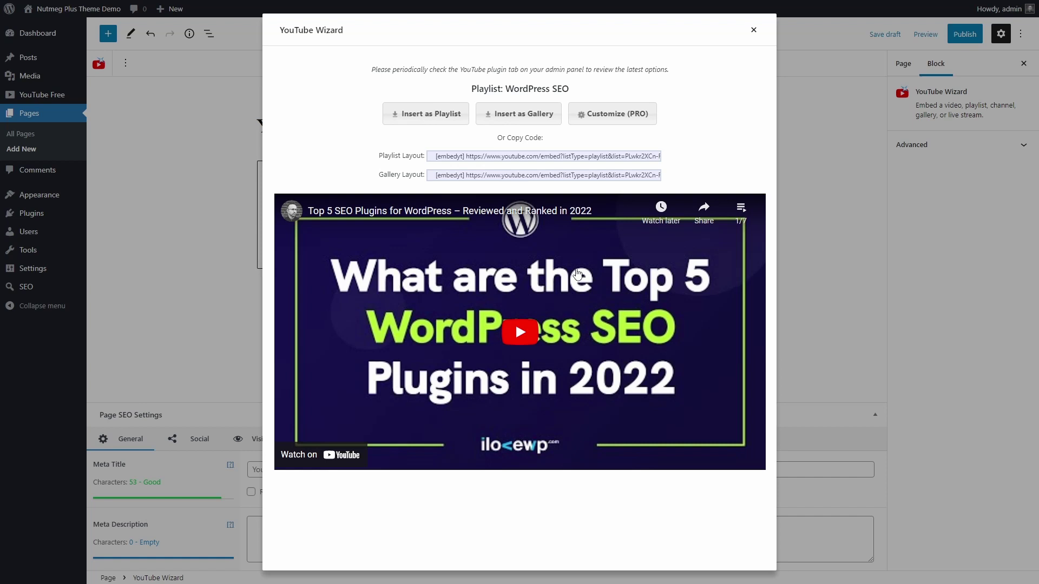
click(516, 115)
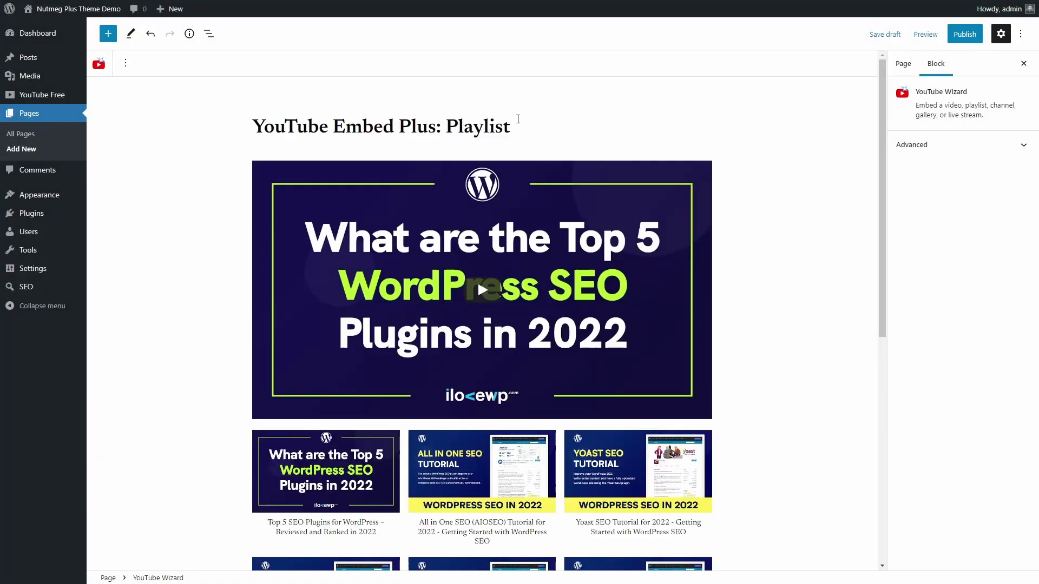
Set the Playlist page's Sidebar Position to No Sidebar and publish it.
scroll(503, 324, down, 5)
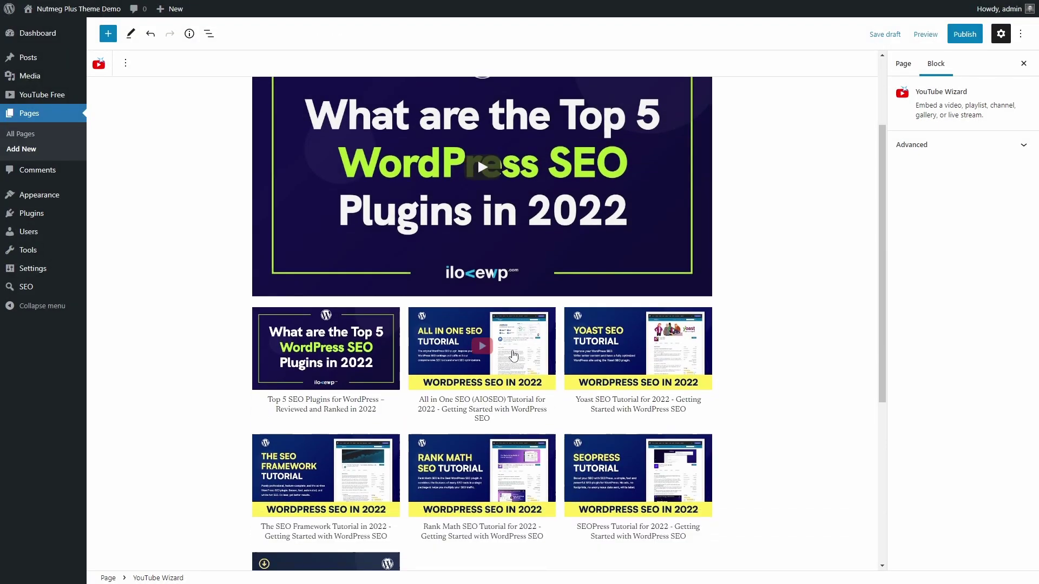
scroll(513, 356, up, 6)
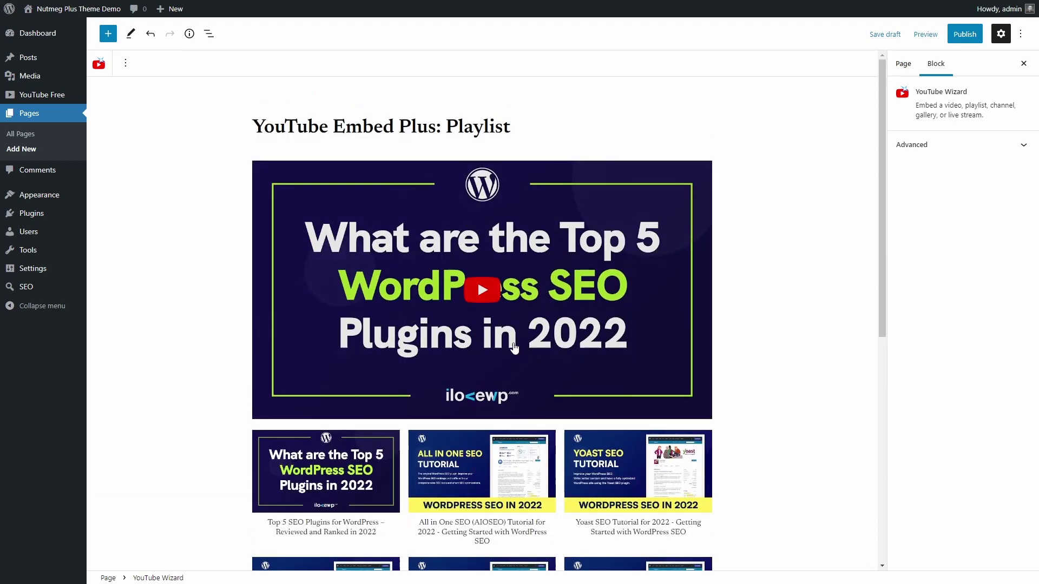
click(903, 63)
scroll(942, 378, down, 5)
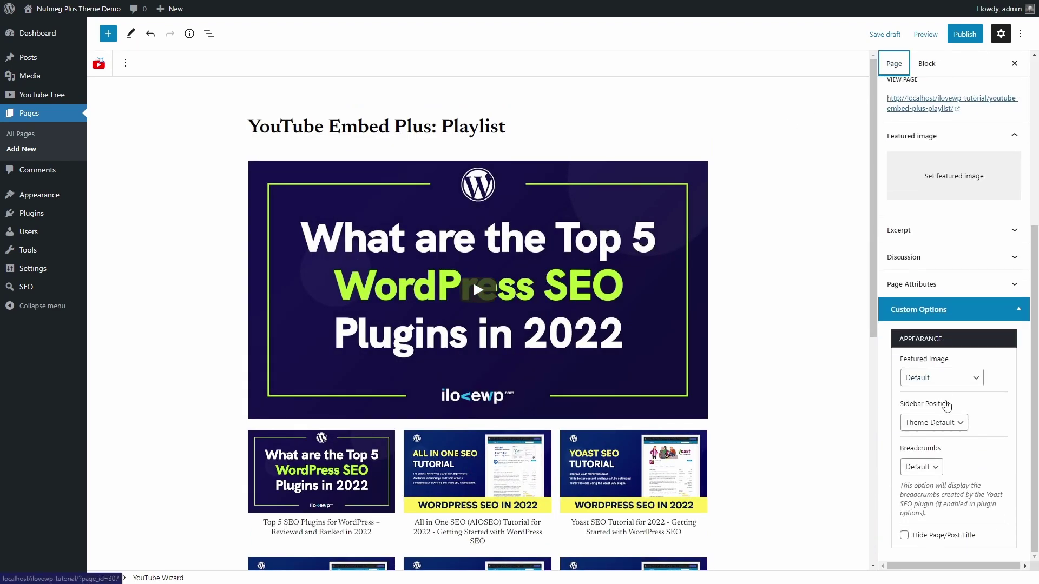
click(934, 422)
click(924, 470)
click(956, 35)
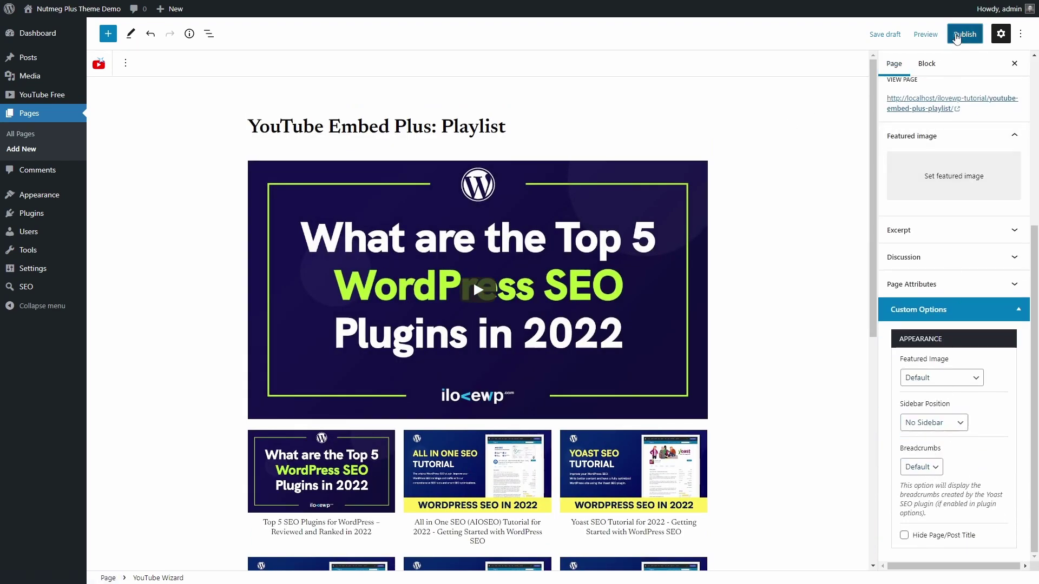
View the published Playlist page on the live site.
click(201, 551)
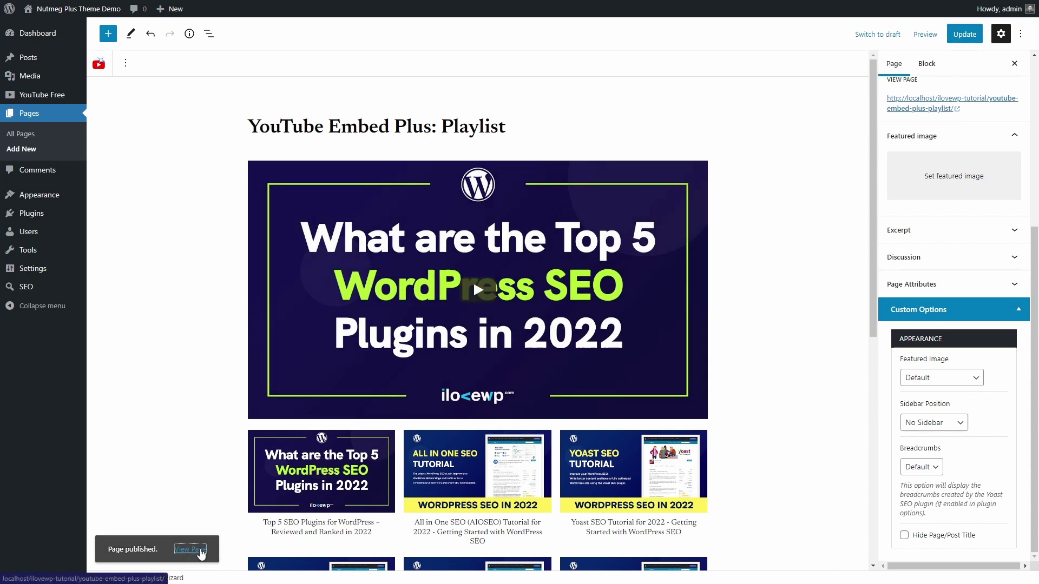
scroll(157, 233, down, 8)
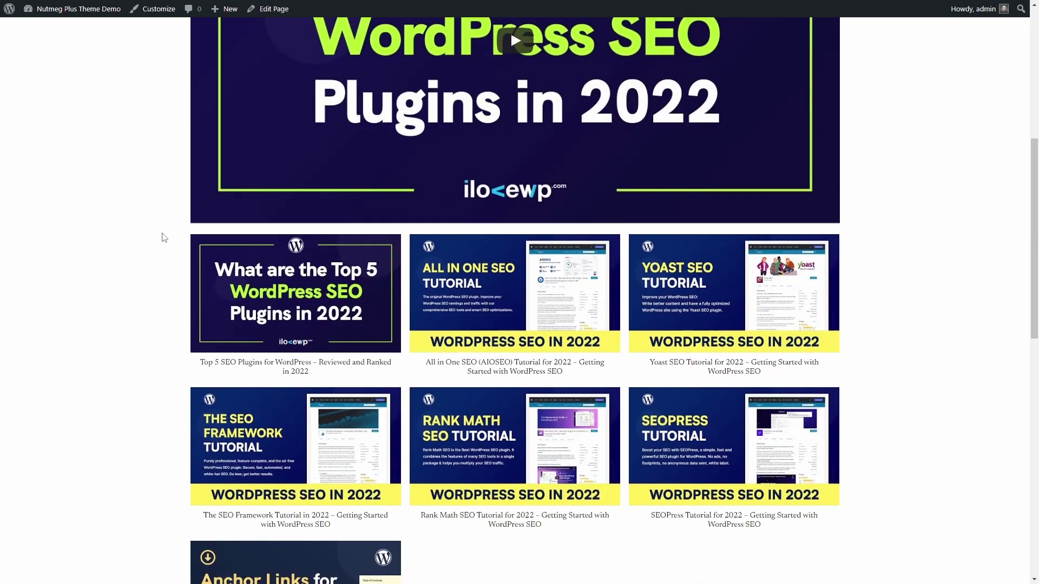
scroll(729, 382, up, 8)
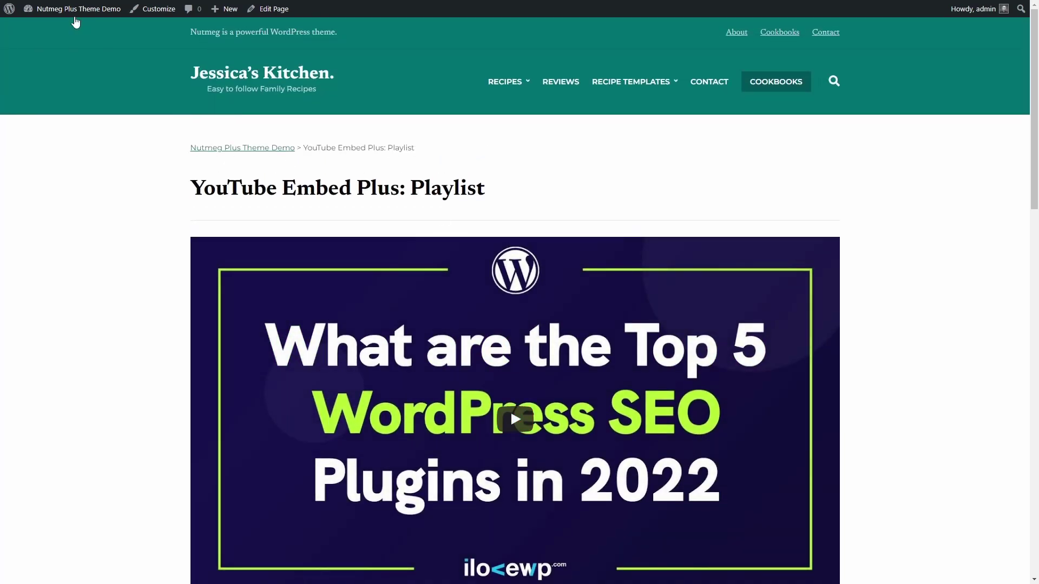
Turn off Autofit Widget Videos in the YouTube Free default options and save them.
mouse_move(75, 16)
click(42, 28)
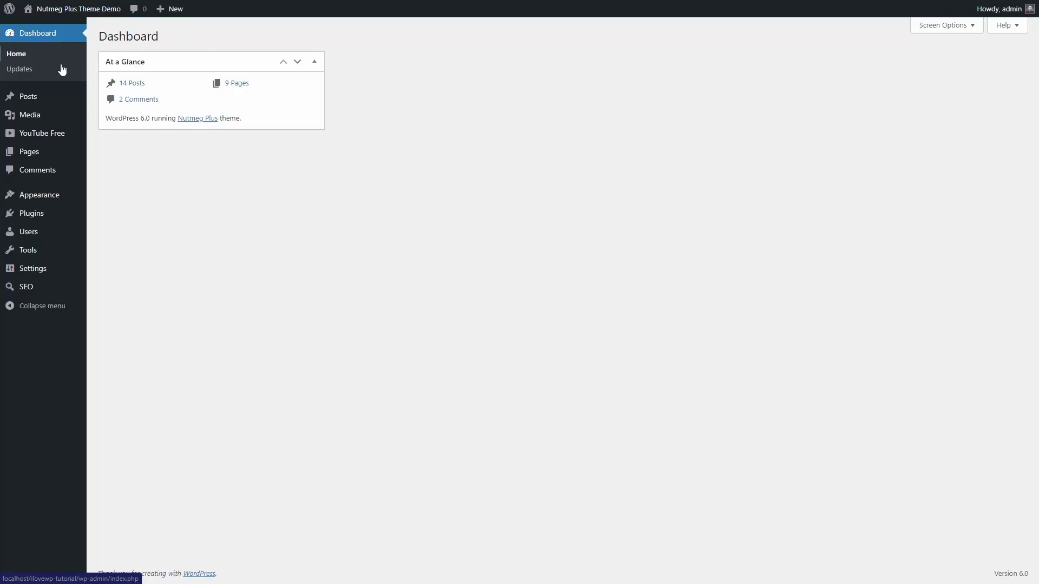
click(43, 135)
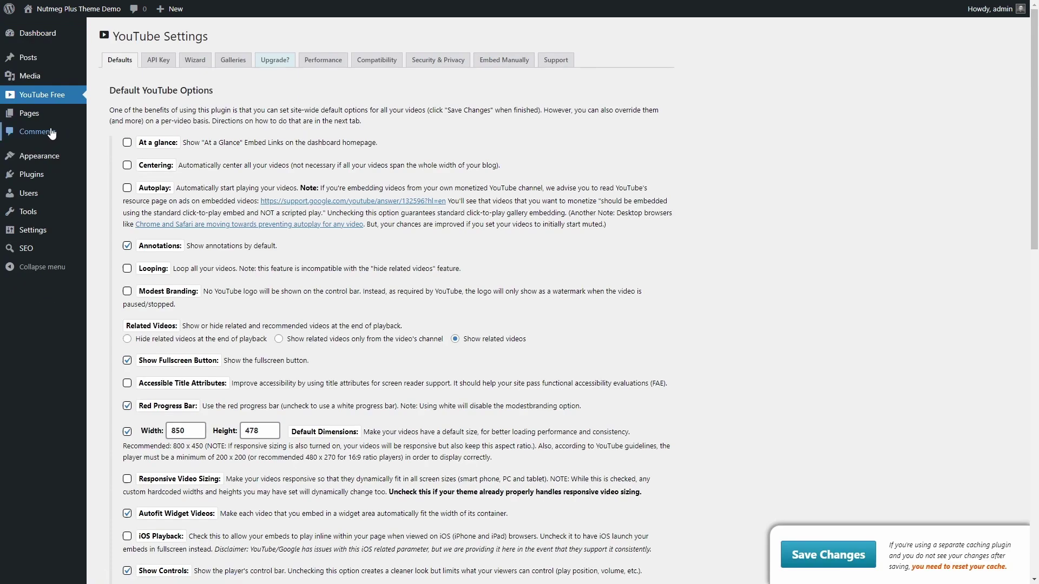
scroll(193, 292, down, 4)
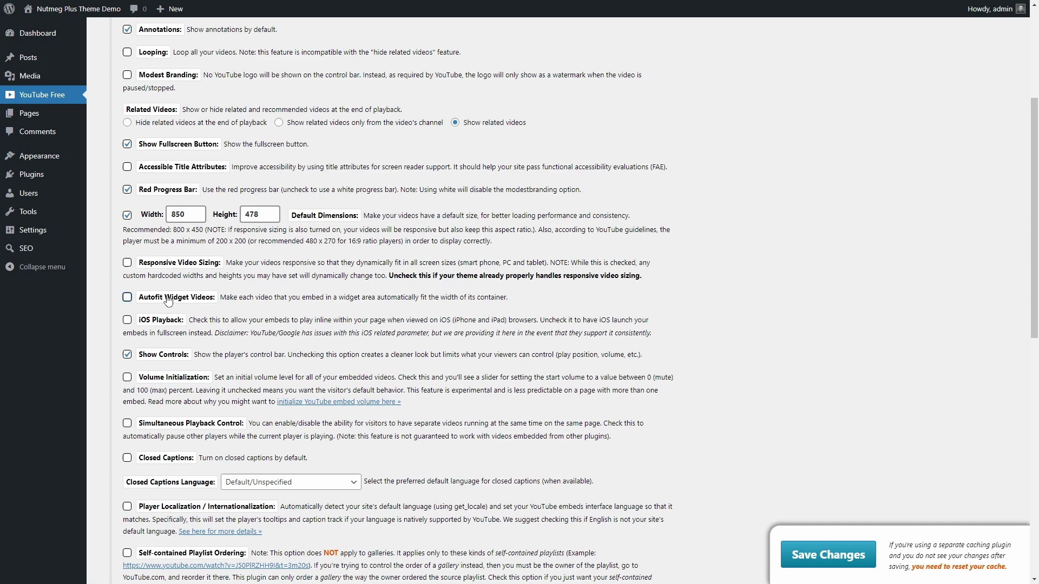
click(817, 554)
click(665, 211)
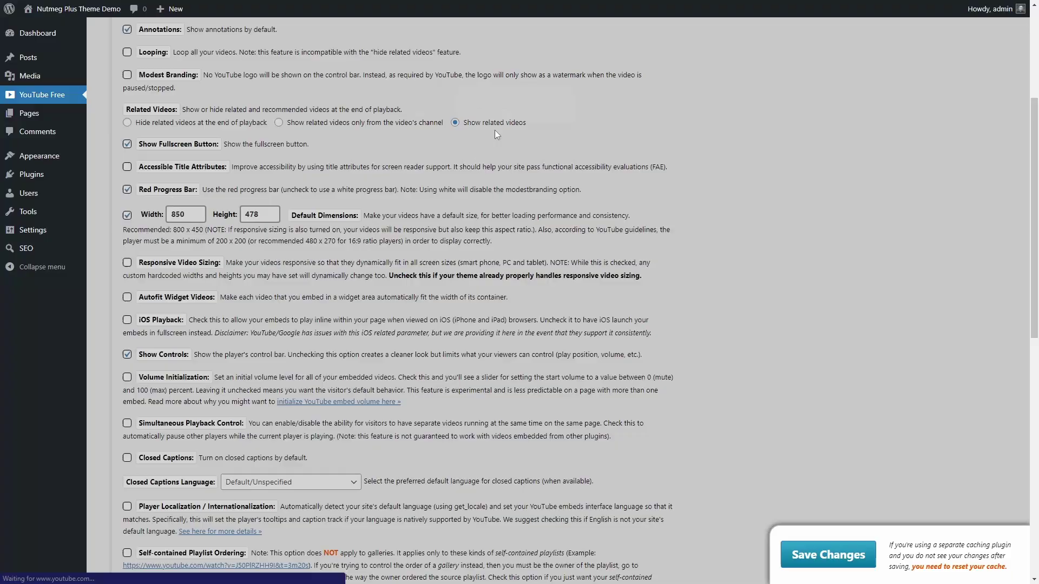
Search the homepage's HTML source for 'fitvid', then return to the homepage.
click(76, 9)
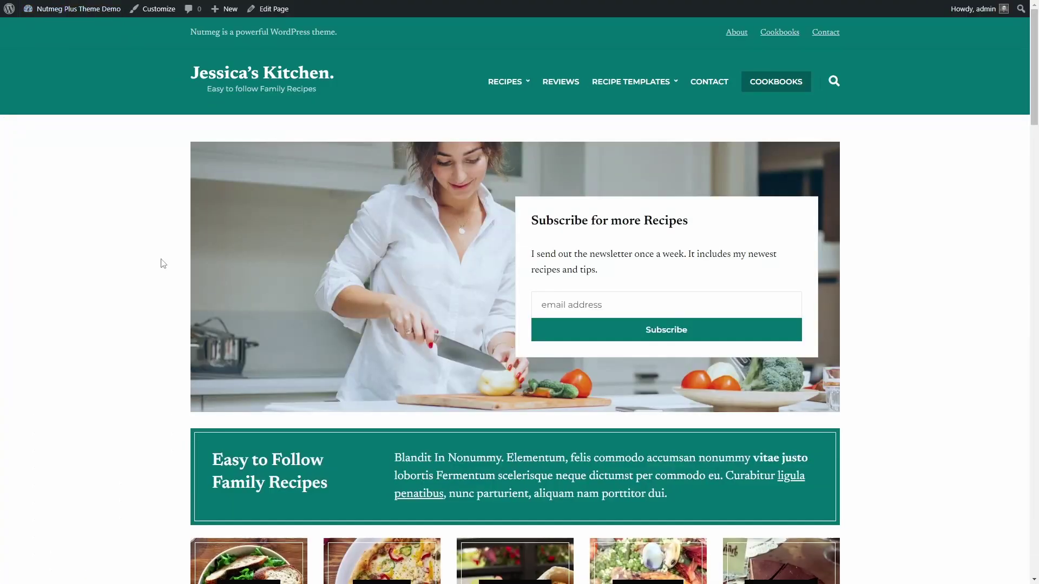
key(ctrl+u)
key(ctrl+f)
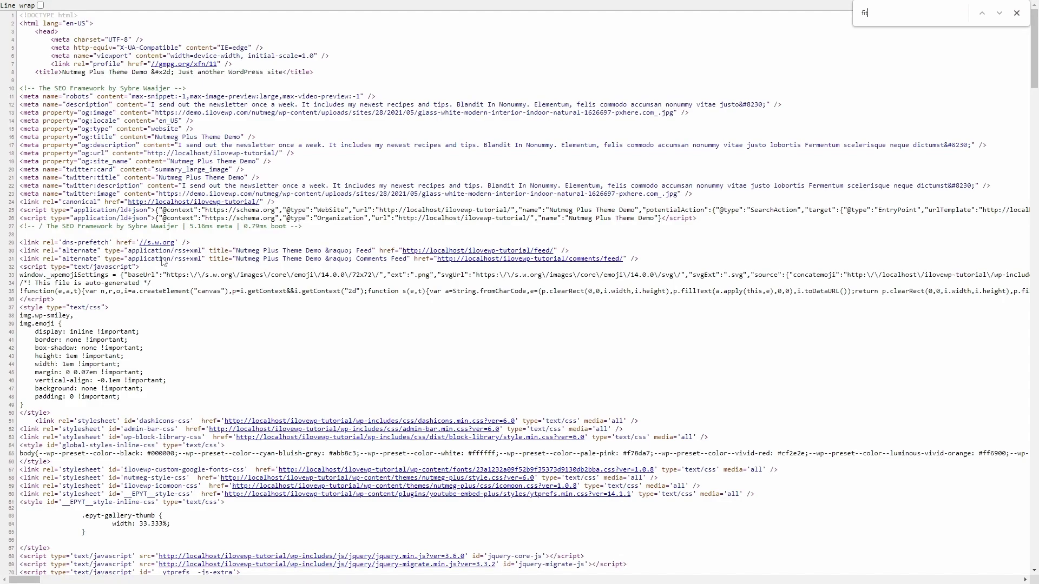
text(fitvids)
key(Escape)
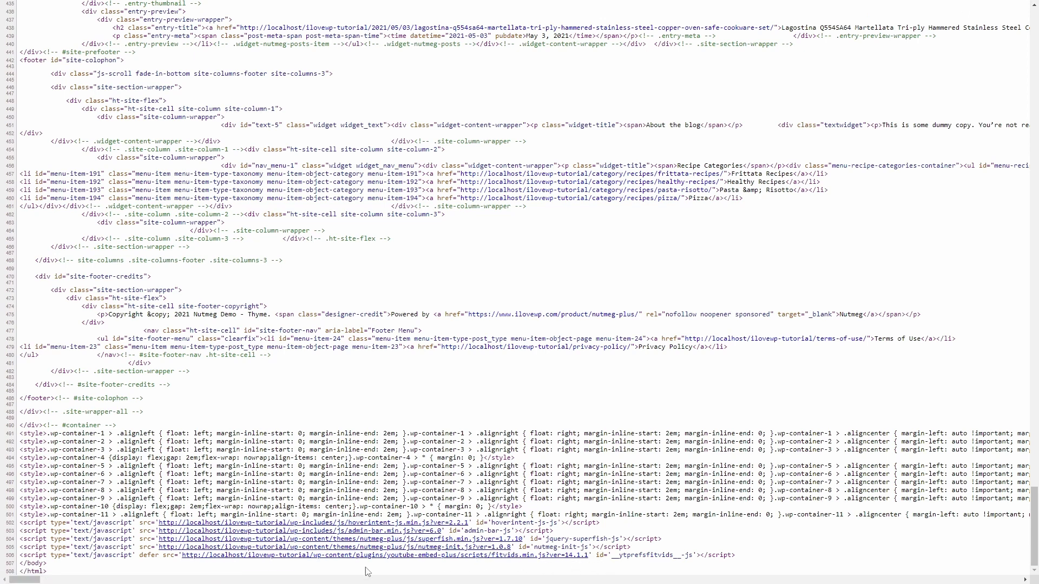
key(ctrl+w)
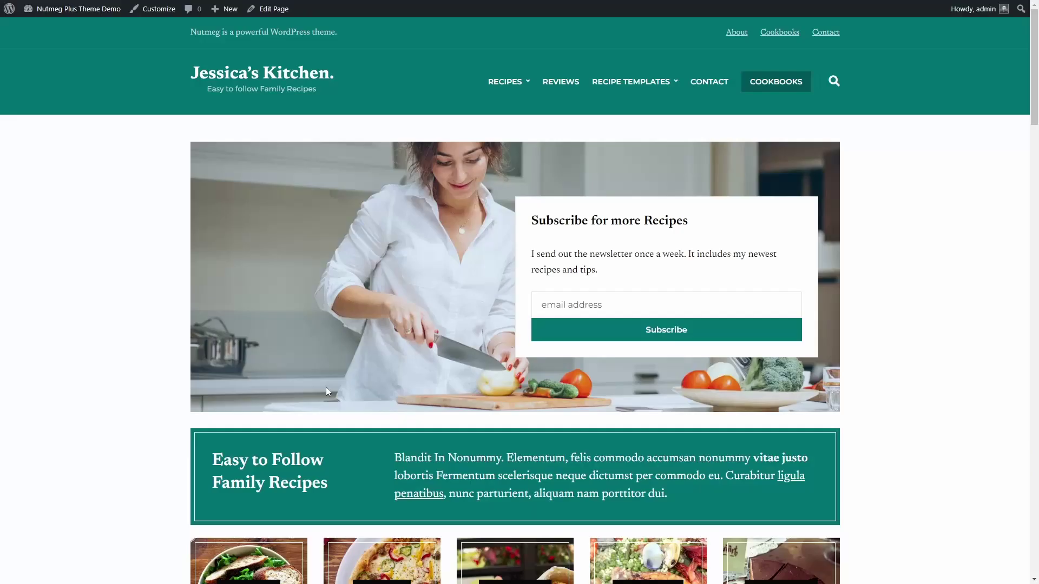
View the Reviews category page source and search it for 'youtube-embed'.
click(559, 82)
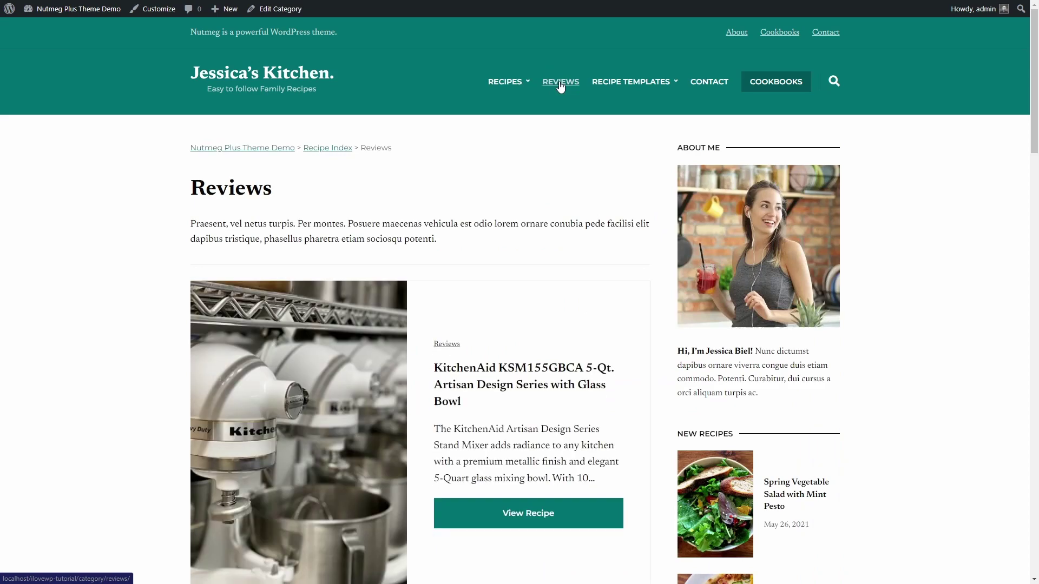
right_click(521, 139)
click(565, 336)
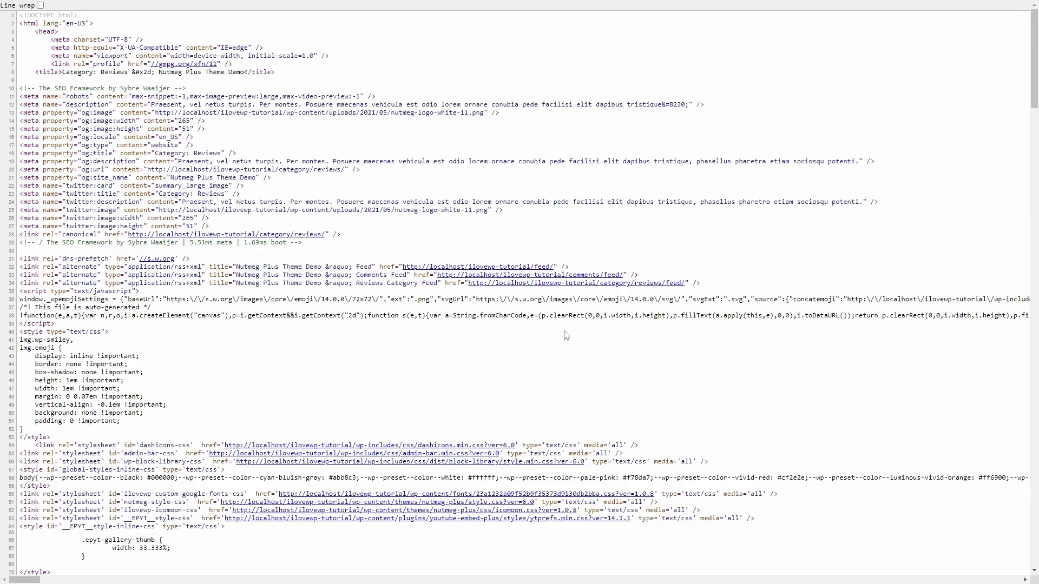
key(ctrl+f)
text(youtube-embed)
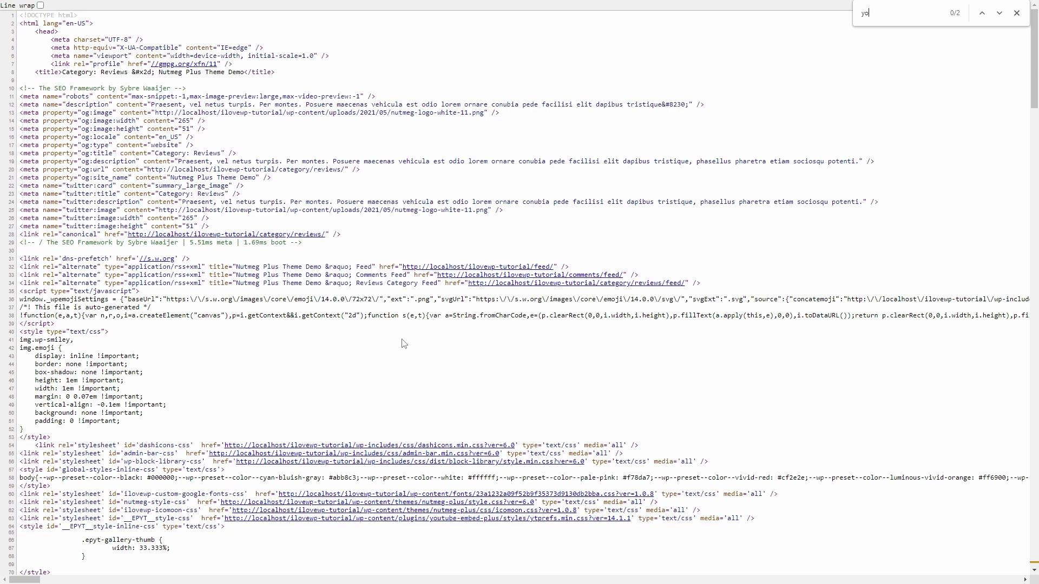